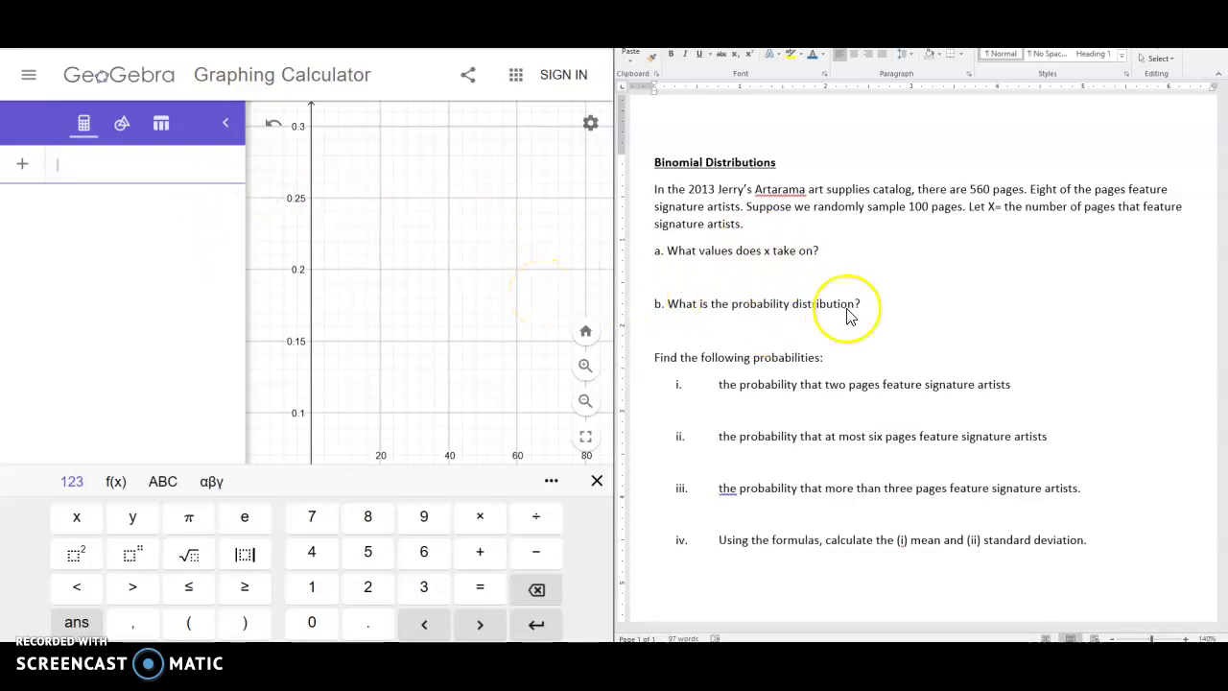
Insert a blank line after the problem paragraph ending 'signature artists.'.
{"action": "left_click", "coordinate": [913, 234]}
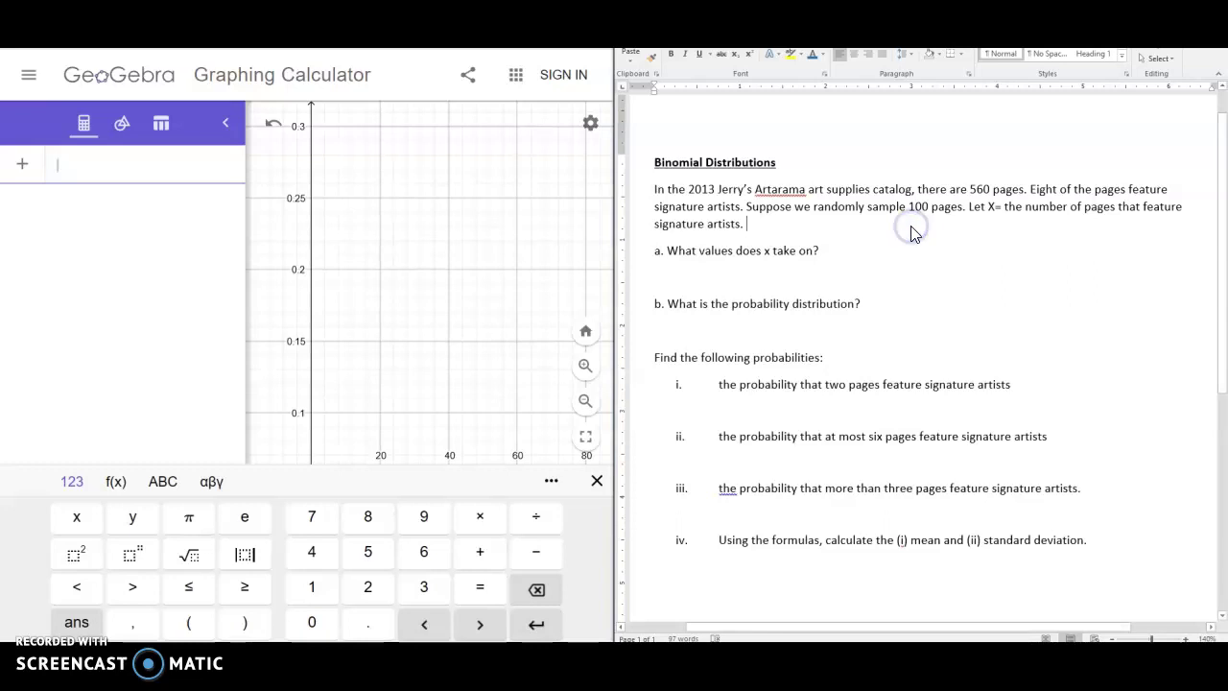
{"action": "left_click", "coordinate": [898, 222]}
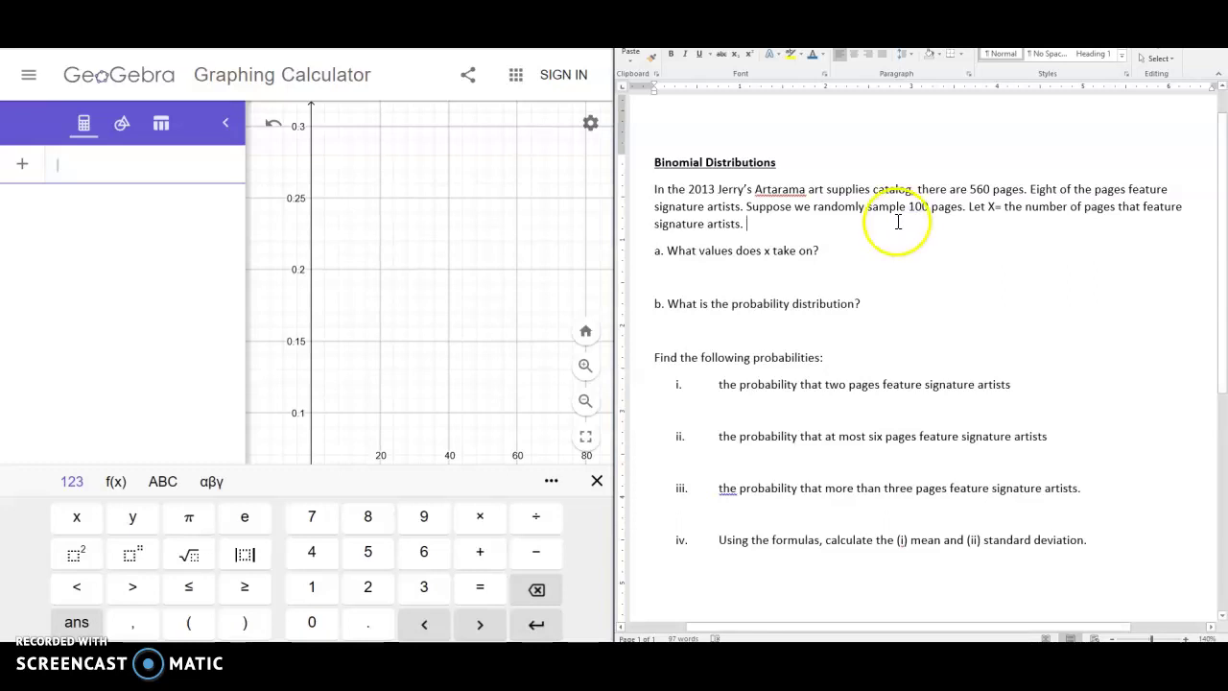
{"action": "key", "text": "Return"}
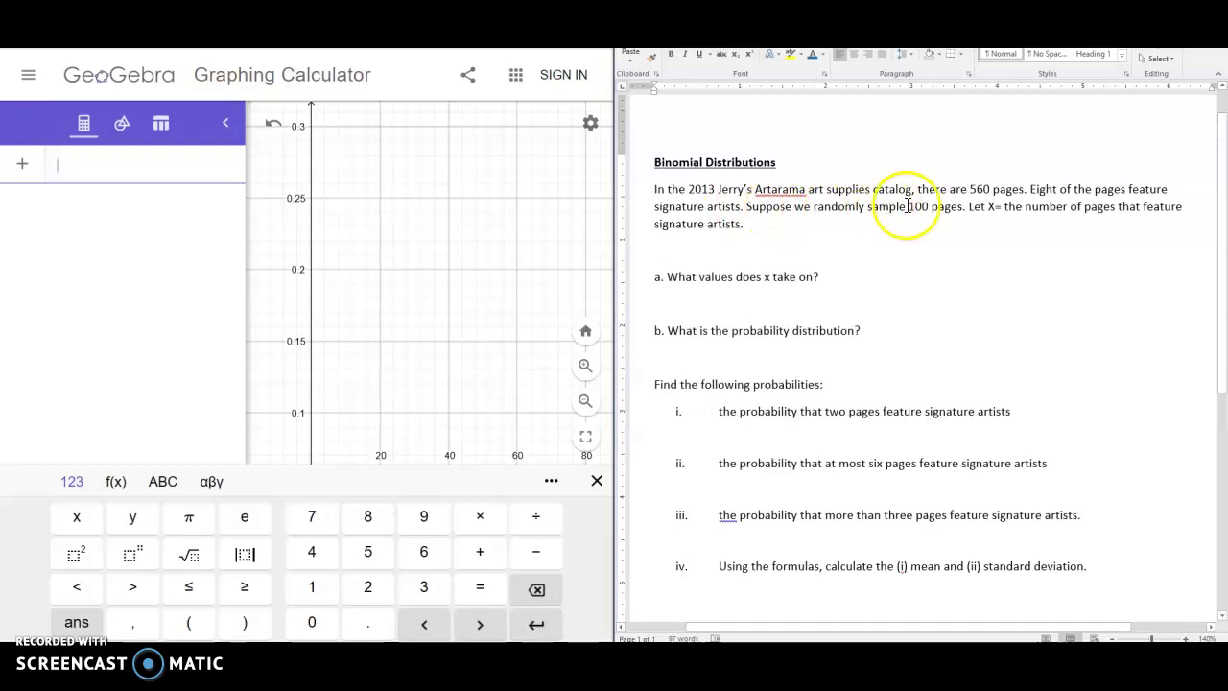
Type 'Success that we choose a page that features a signature artist' on the blank line.
{"action": "left_click", "coordinate": [994, 209]}
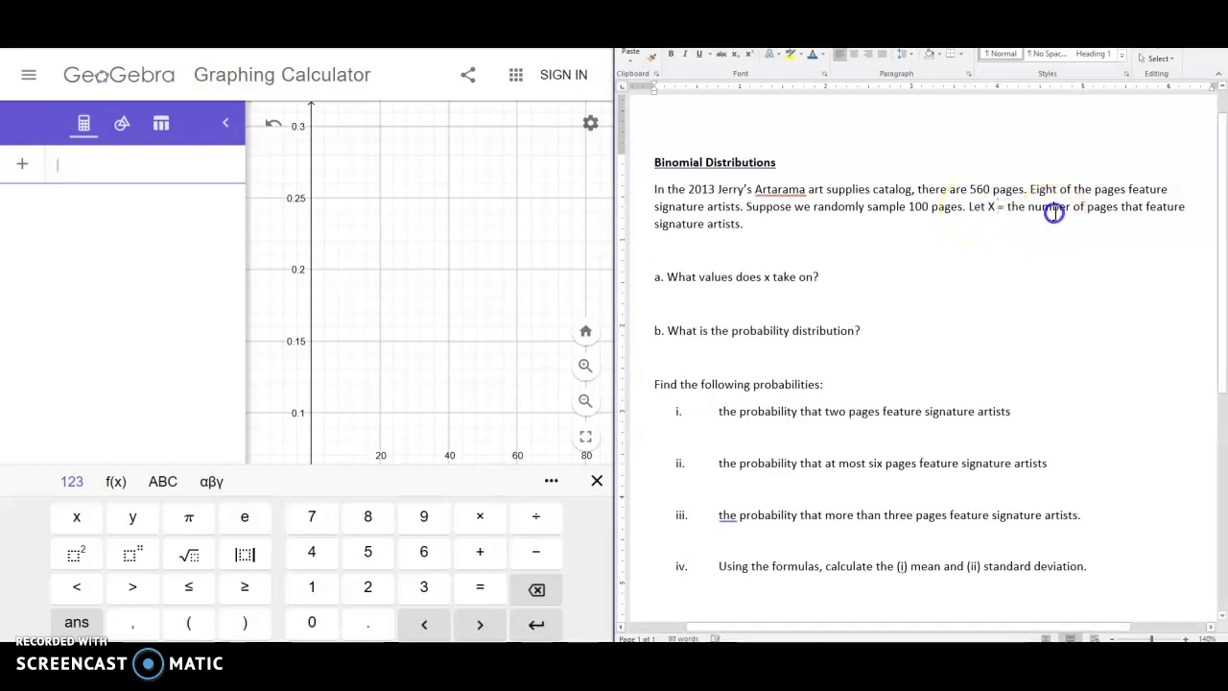
{"action": "left_click", "coordinate": [776, 225]}
{"action": "left_click", "coordinate": [781, 247]}
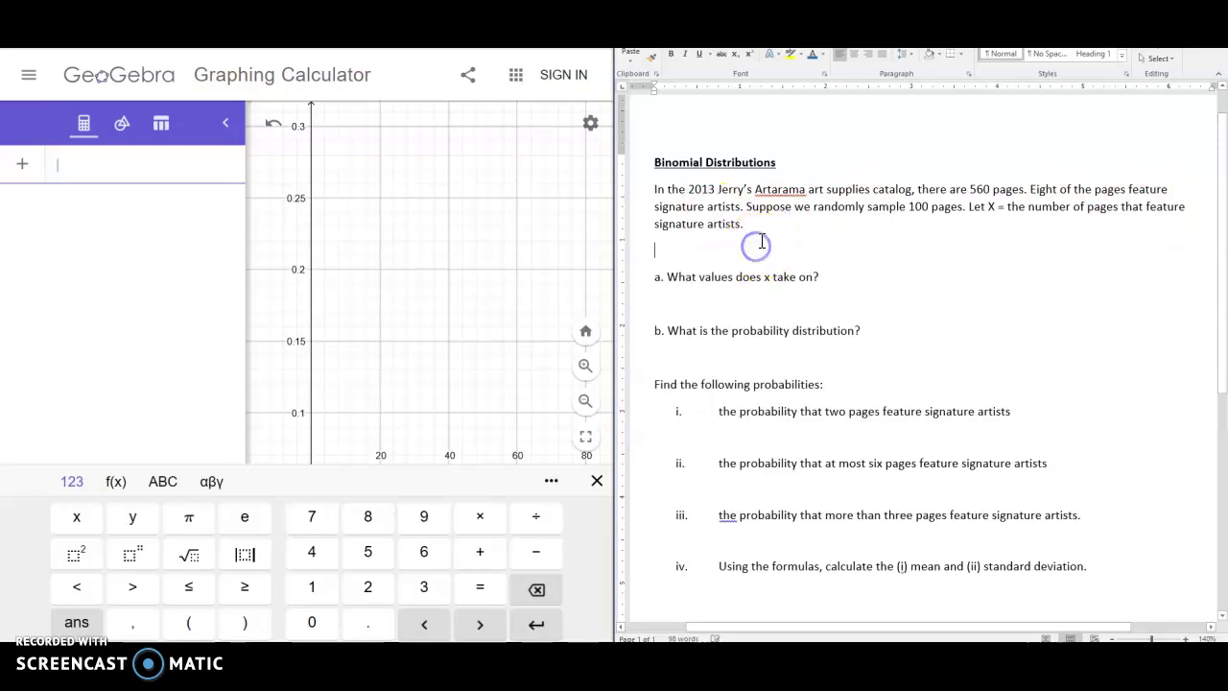
{"action": "left_click", "coordinate": [841, 233]}
{"action": "type", "text": "Success"}
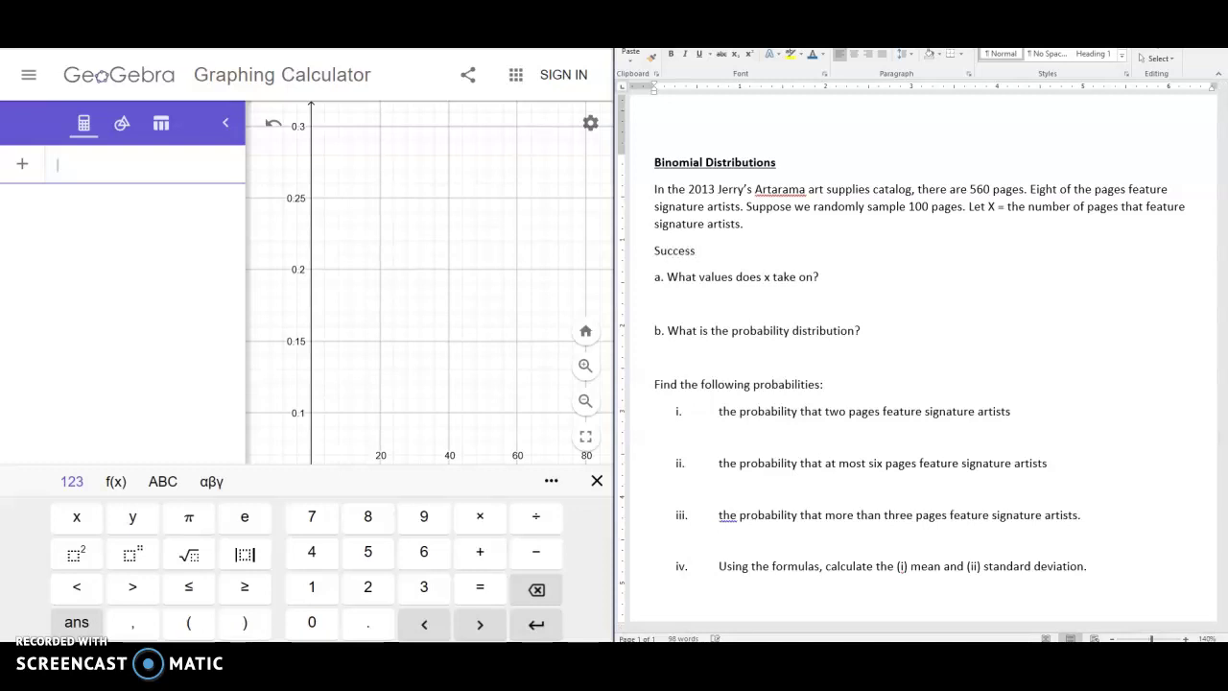
{"action": "type", "text": " that "}
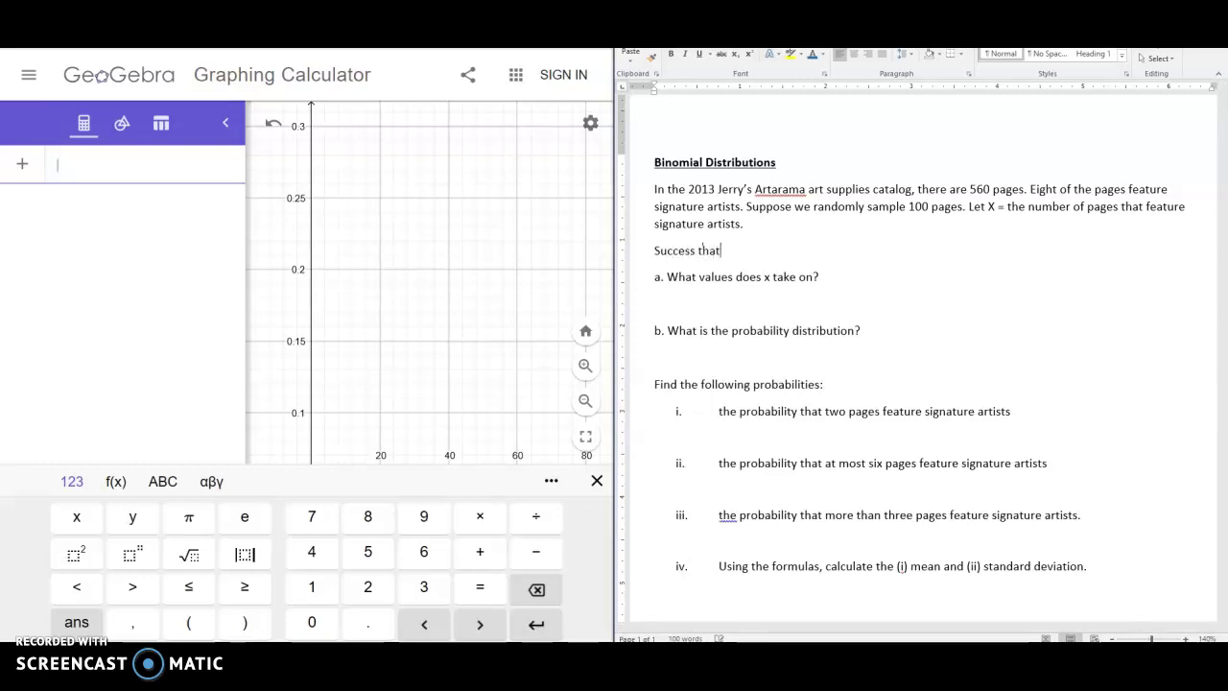
{"action": "type", "text": "we choose a p"}
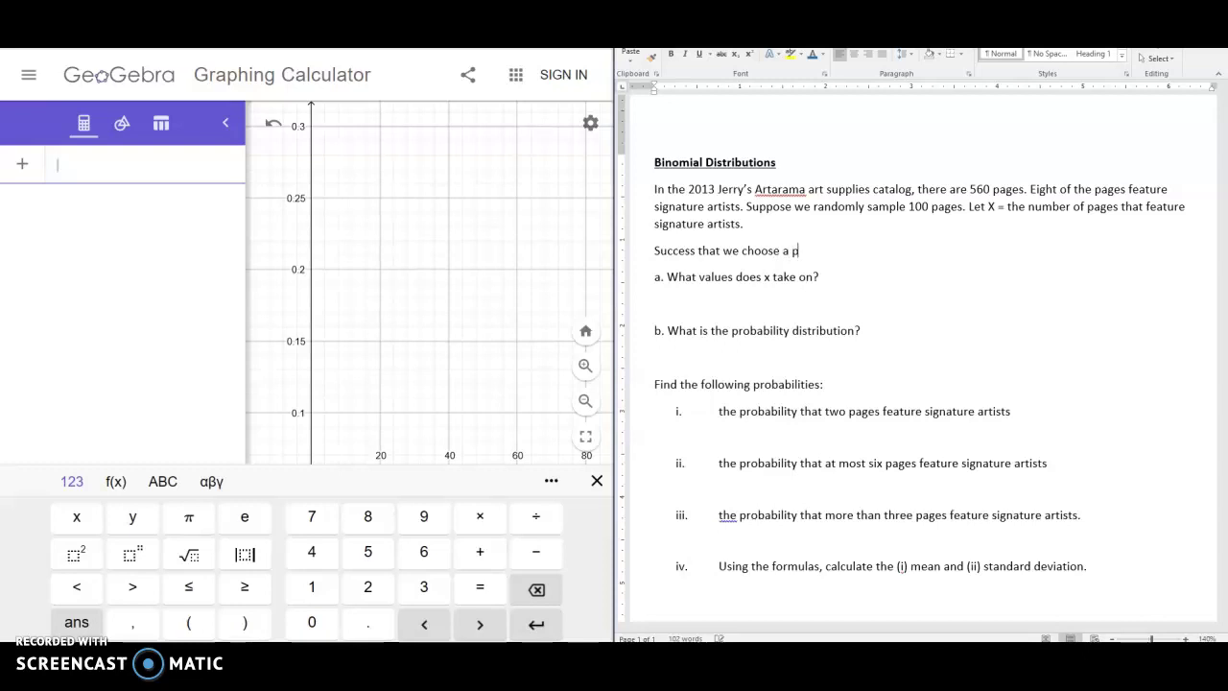
{"action": "type", "text": "age that is"}
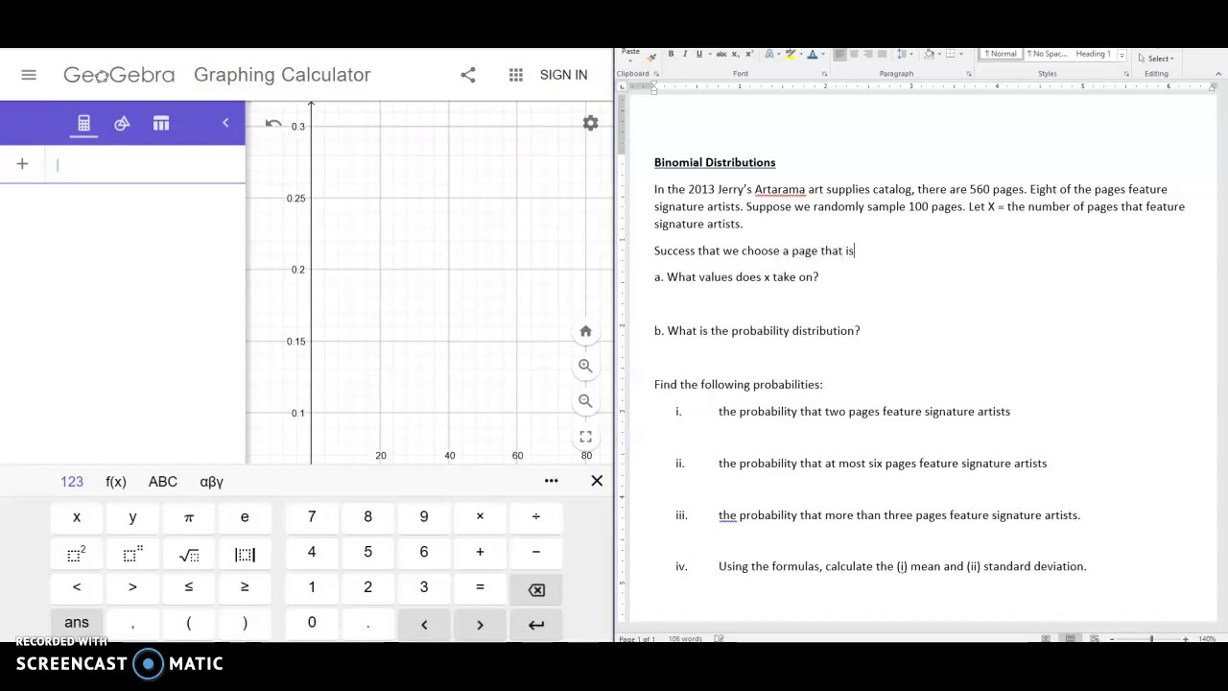
{"action": "key", "text": "BackSpace"}
{"action": "key", "text": "BackSpace"}
{"action": "type", "text": "feature a signature artist"}
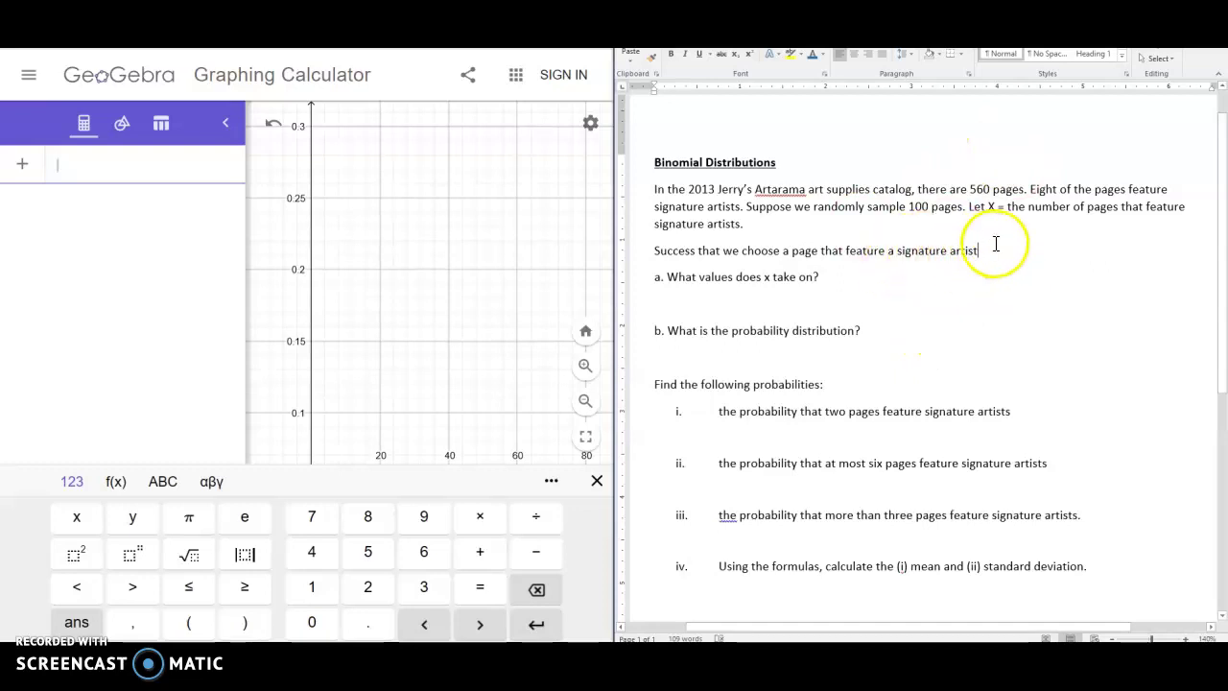
{"action": "triple_click", "coordinate": [932, 250]}
{"action": "left_click", "coordinate": [887, 254]}
{"action": "type", "text": "s"}
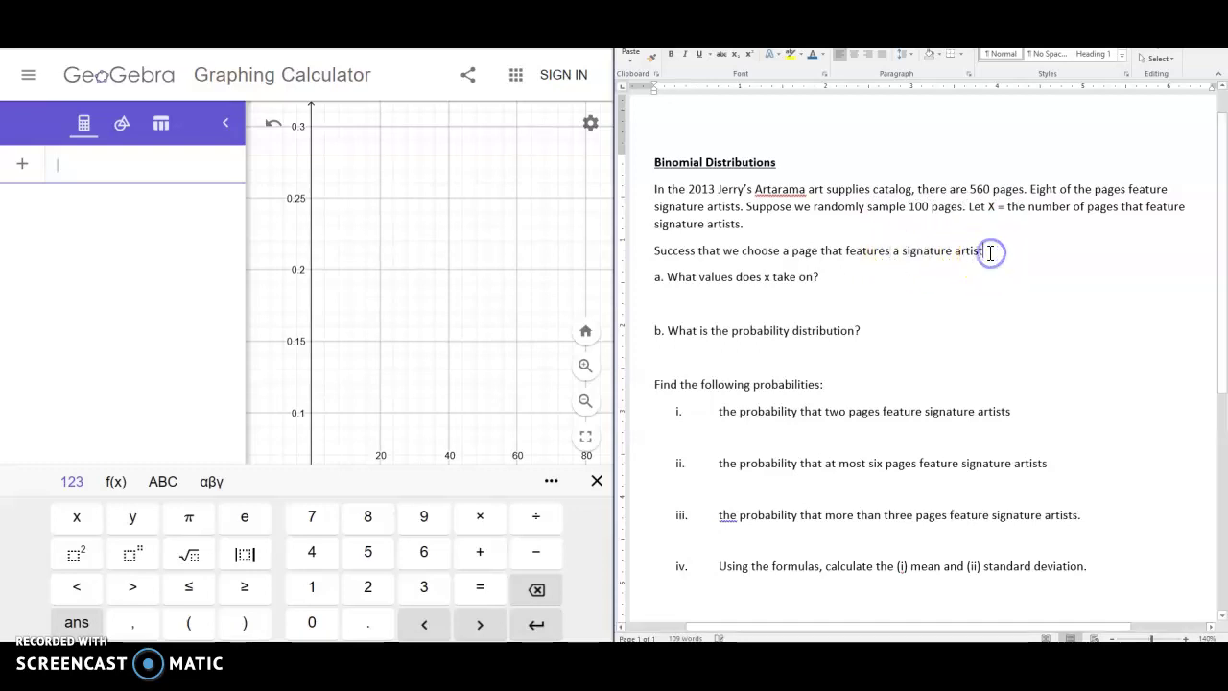
Make the Success sentence bold and start a new line below it.
{"action": "mouse_move", "coordinate": [988, 251]}
{"action": "left_mouse_down"}
{"action": "mouse_move", "coordinate": [727, 240]}
{"action": "mouse_move", "coordinate": [656, 250]}
{"action": "left_mouse_up"}
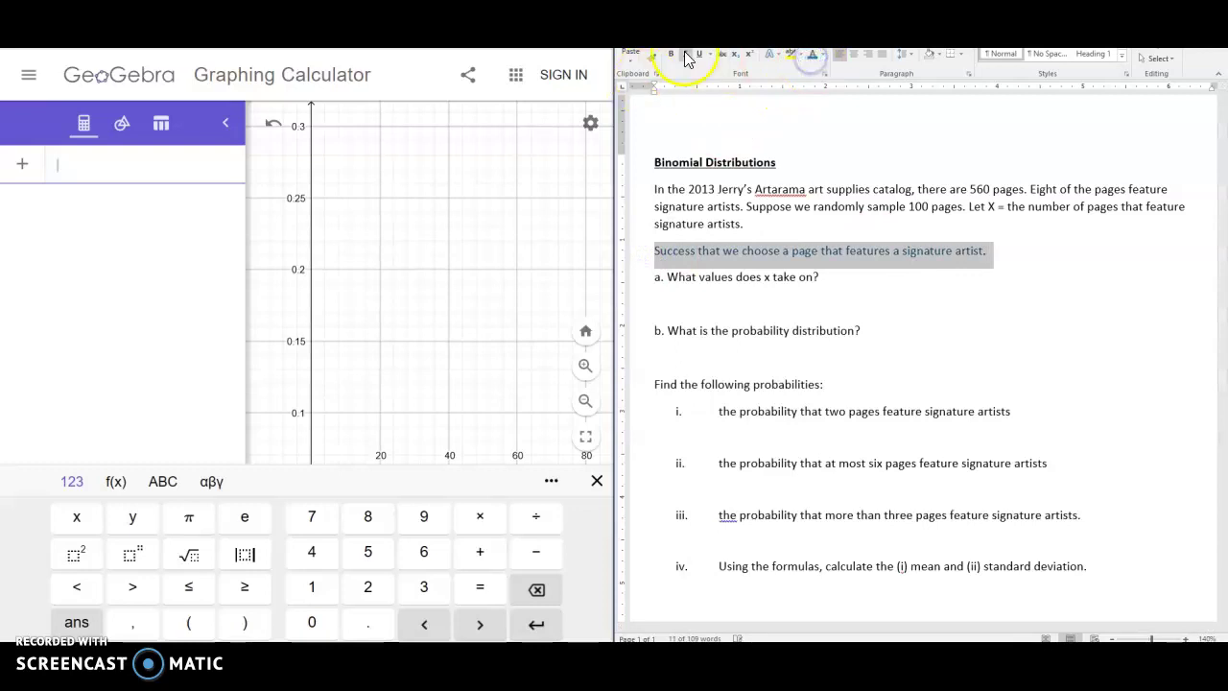
{"action": "left_click", "coordinate": [670, 53]}
{"action": "left_click", "coordinate": [1031, 261]}
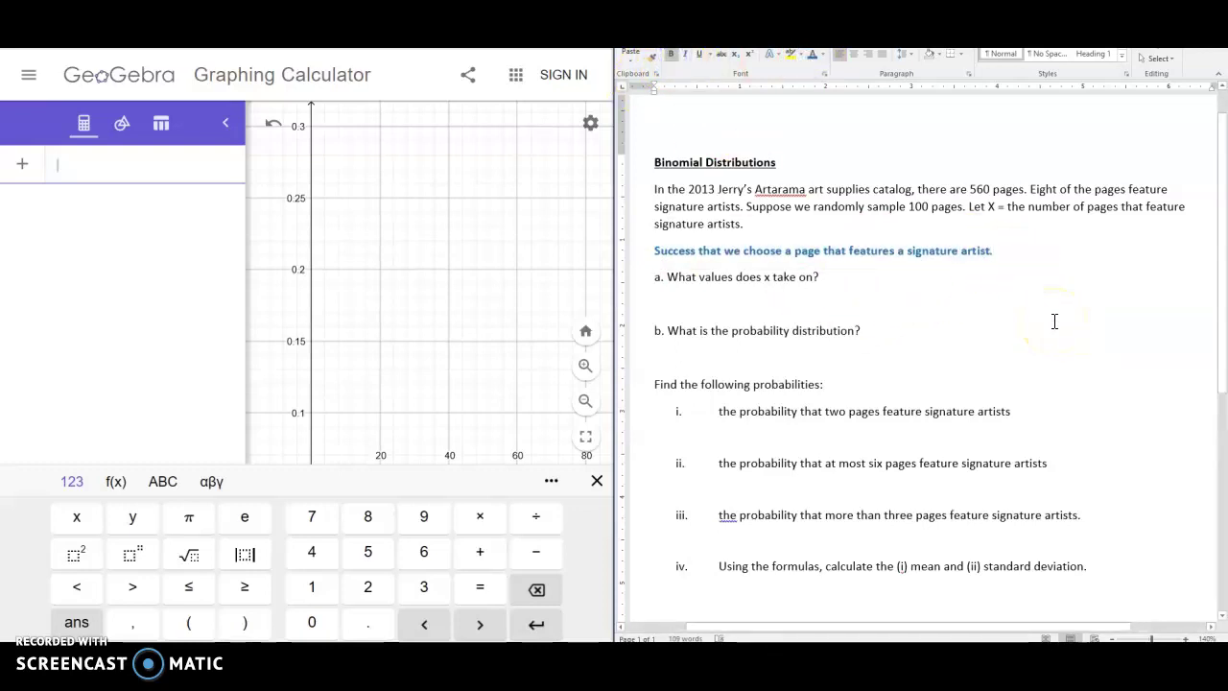
{"action": "key", "text": "Return"}
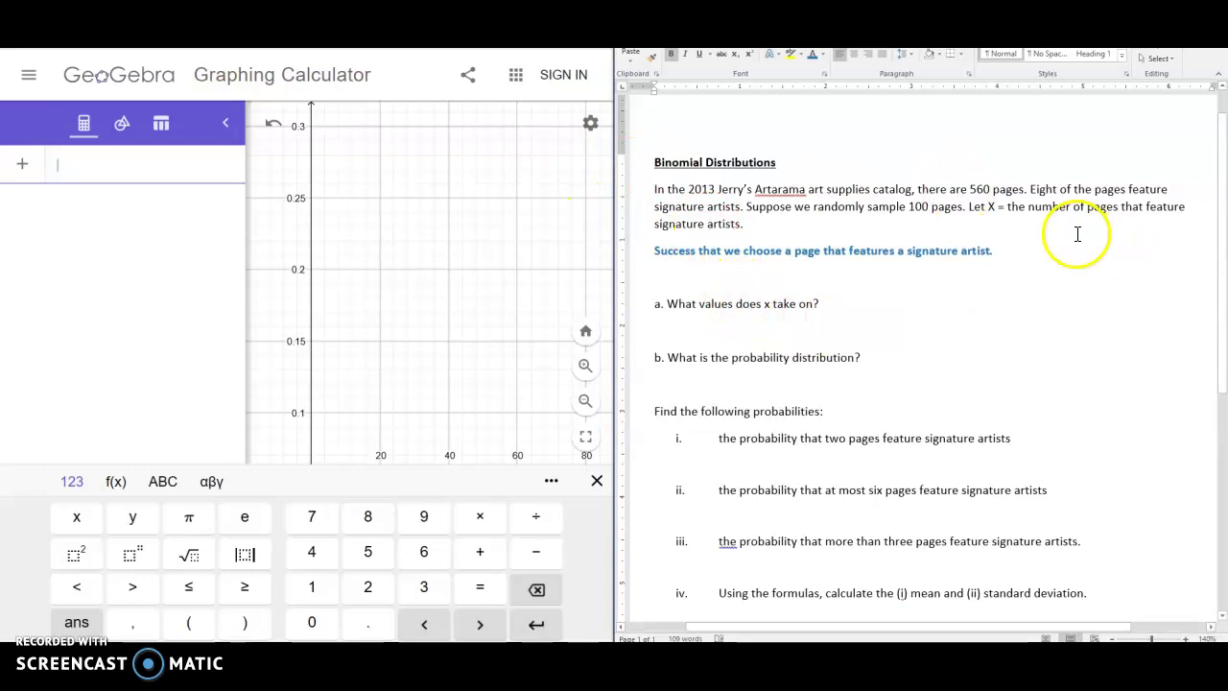
Delete the extra blank line and answer question a with 0, 1, 2, 3, 4, 5, 6, 7, 8.
{"action": "key", "text": "Delete"}
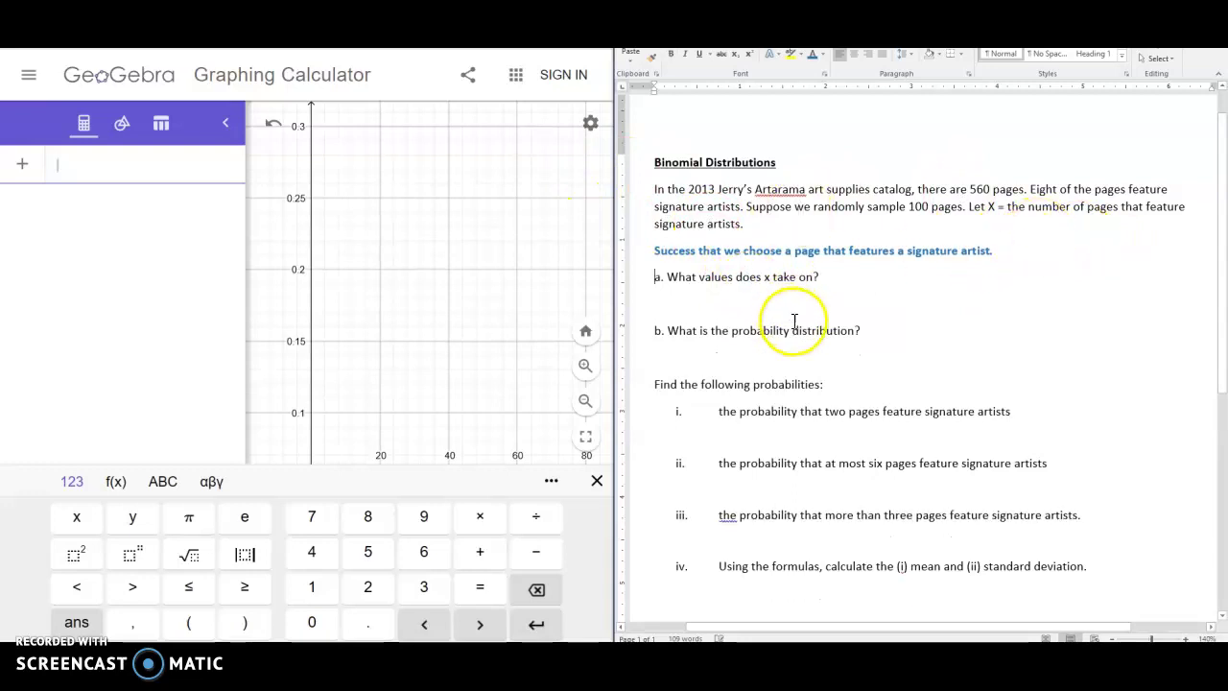
{"action": "left_click", "coordinate": [863, 276]}
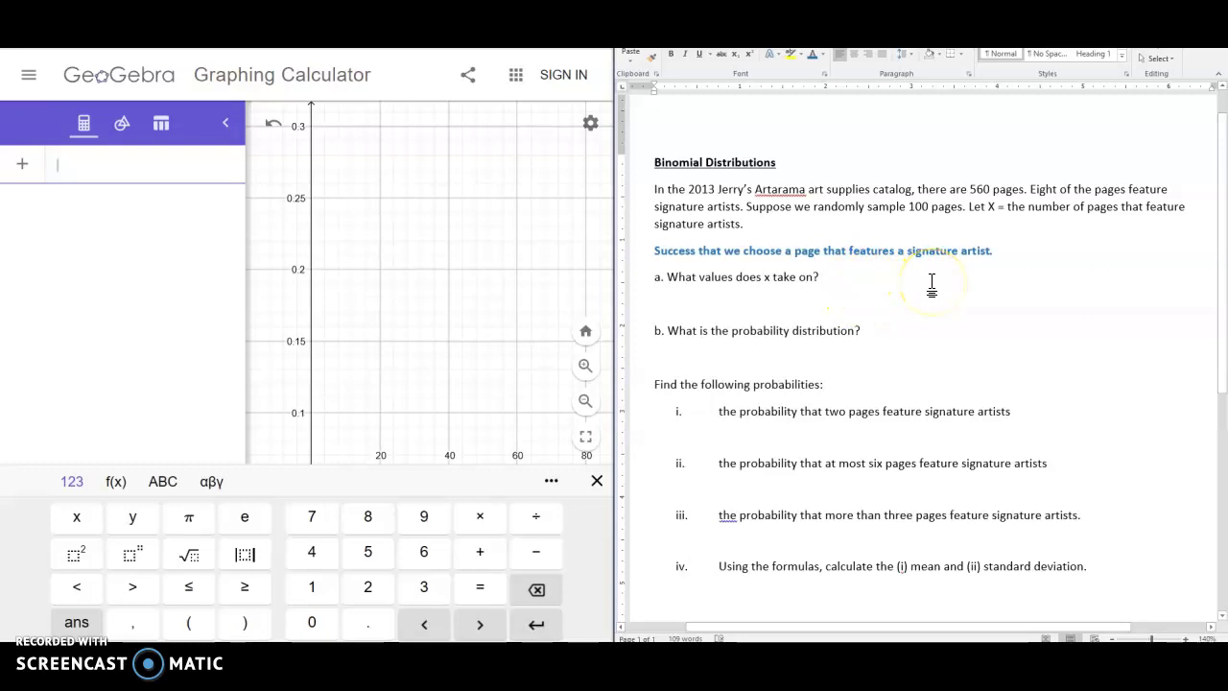
{"action": "type", "text": "0,1,2"}
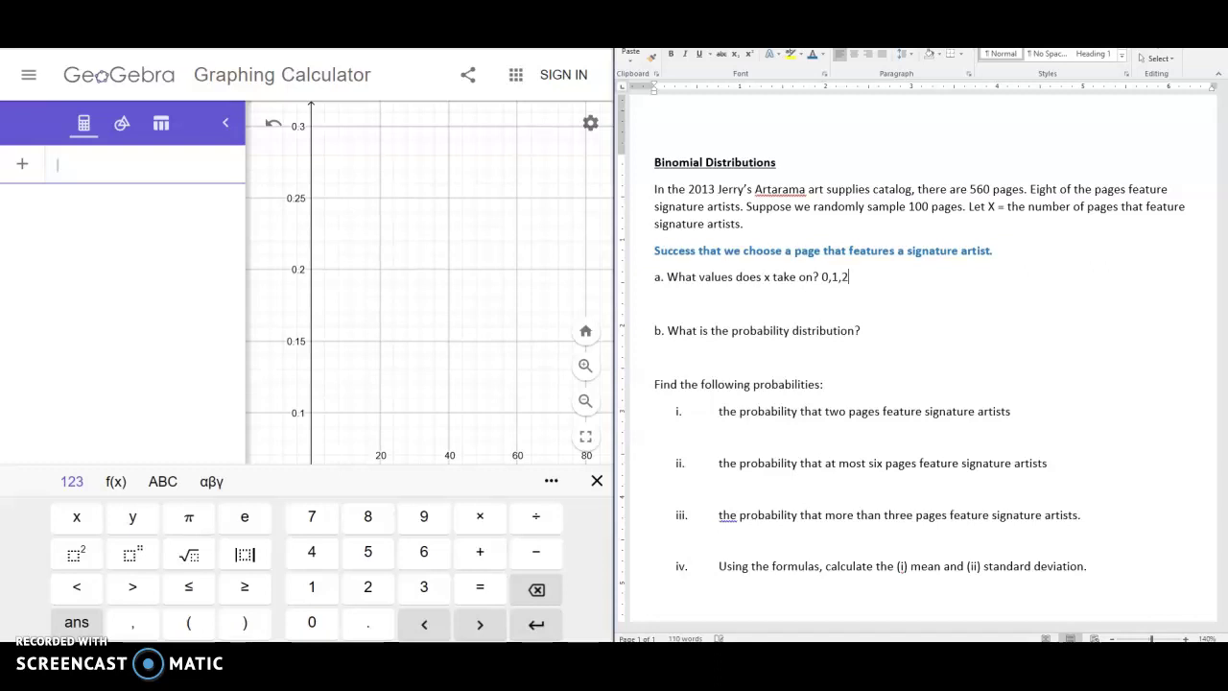
{"action": "left_click", "coordinate": [831, 276]}
{"action": "left_click", "coordinate": [843, 276]}
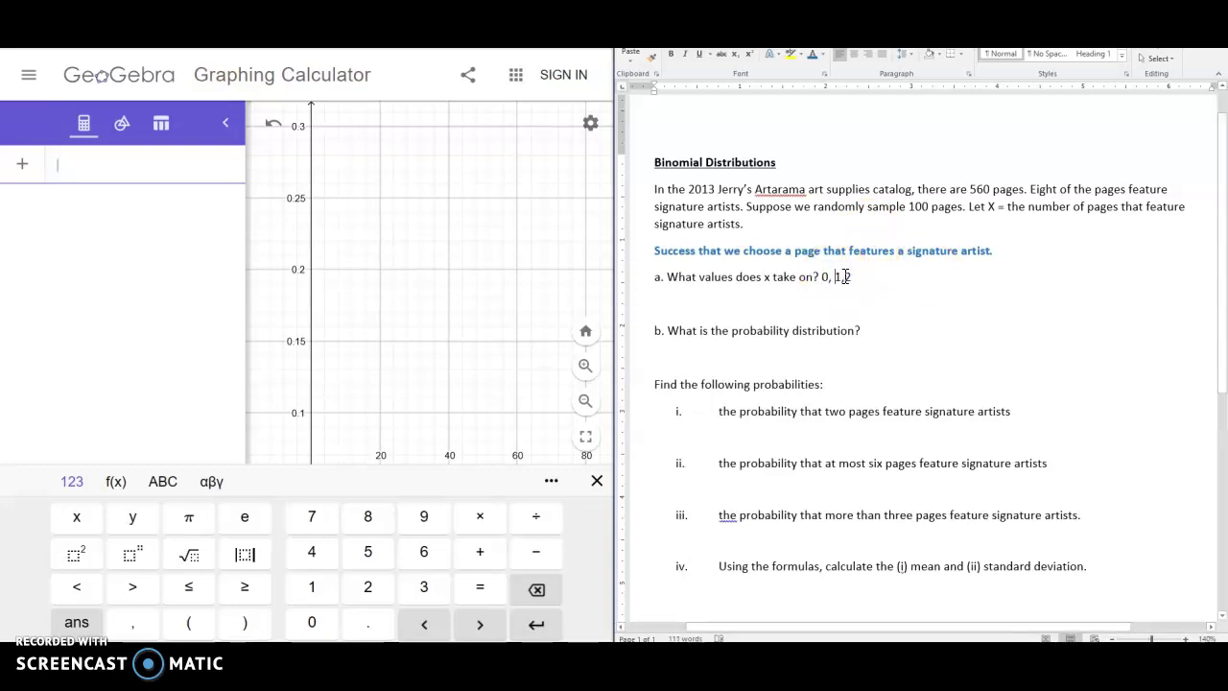
{"action": "left_click", "coordinate": [866, 279]}
{"action": "type", "text": ", 3"}
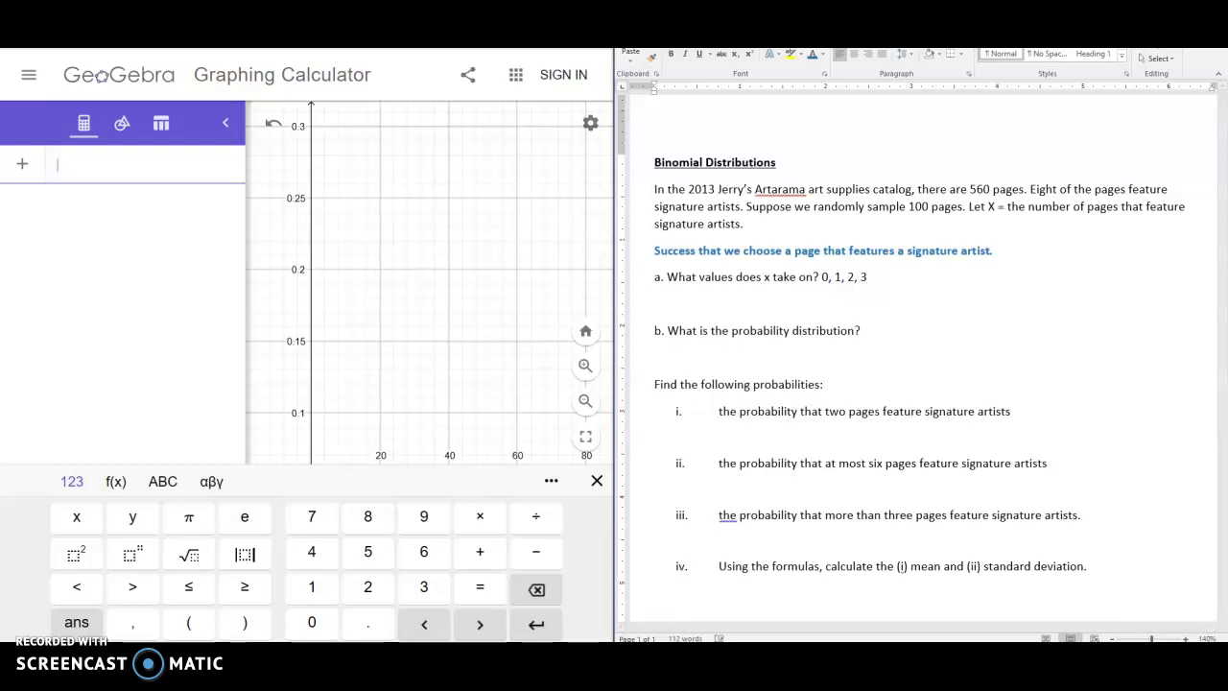
{"action": "type", "text": ", 4, 5, 6, 7, 8"}
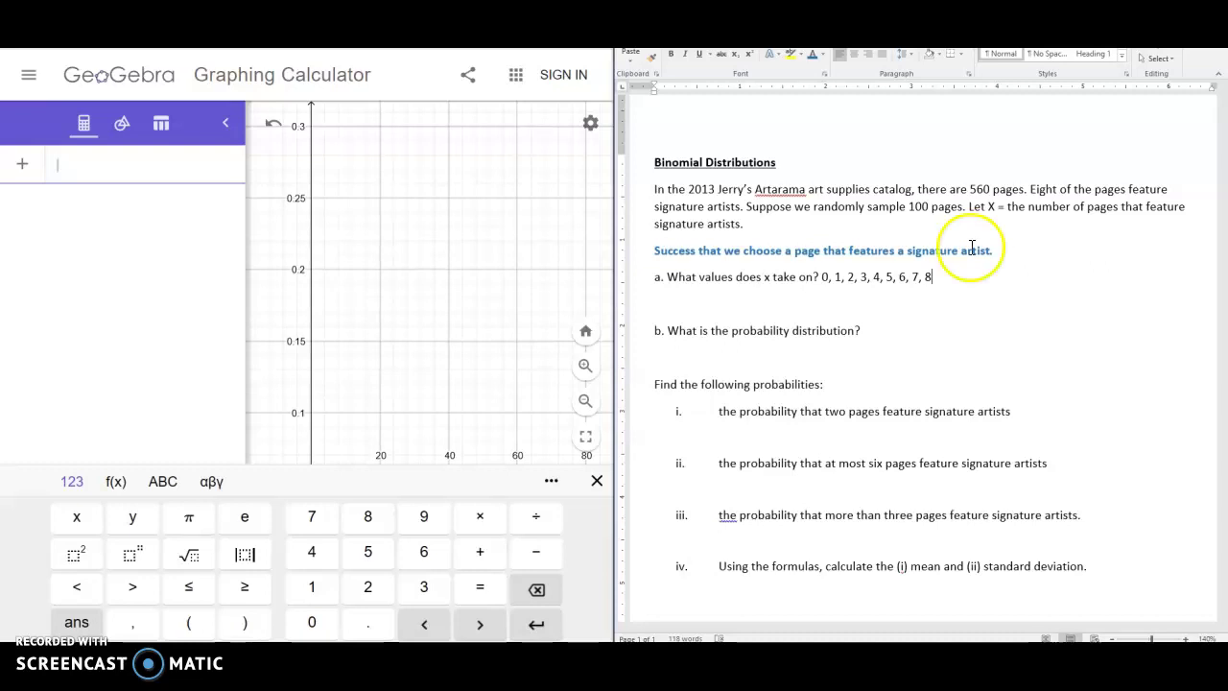
Bold the answer values and move the blank line directly below the blue success statement.
{"action": "left_click_drag", "start_coordinate": [932, 278], "coordinate": [821, 277]}
{"action": "left_click", "coordinate": [670, 56]}
{"action": "left_click", "coordinate": [1005, 286]}
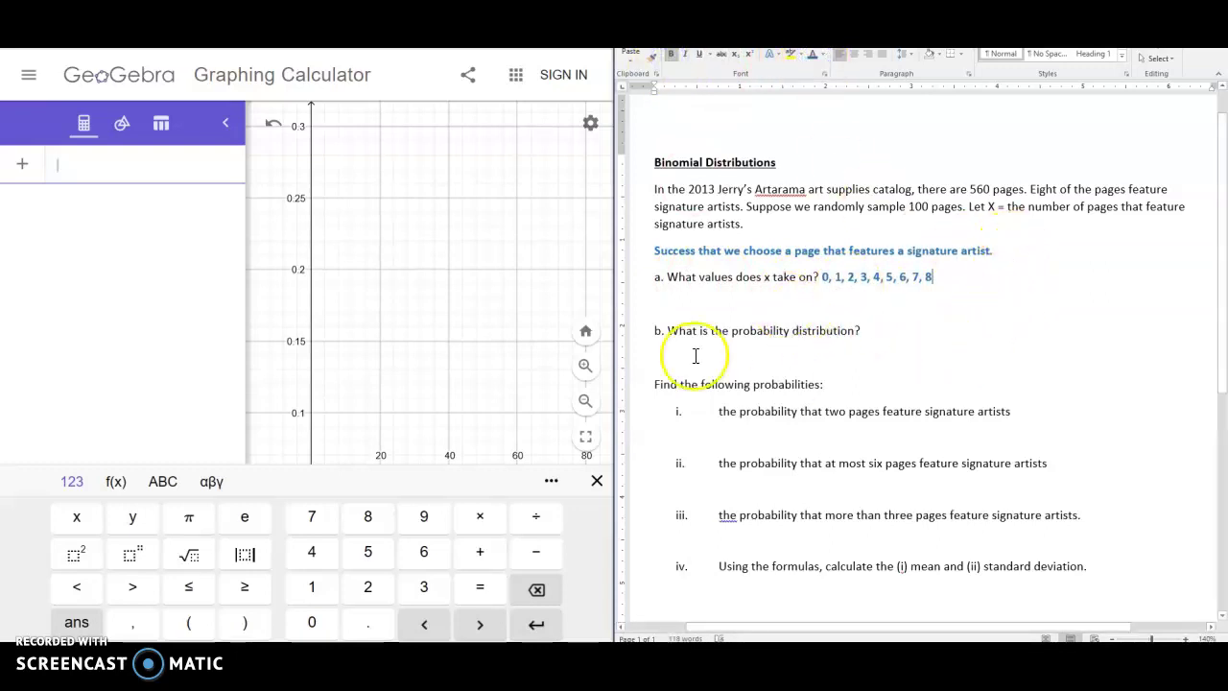
{"action": "left_click", "coordinate": [887, 303]}
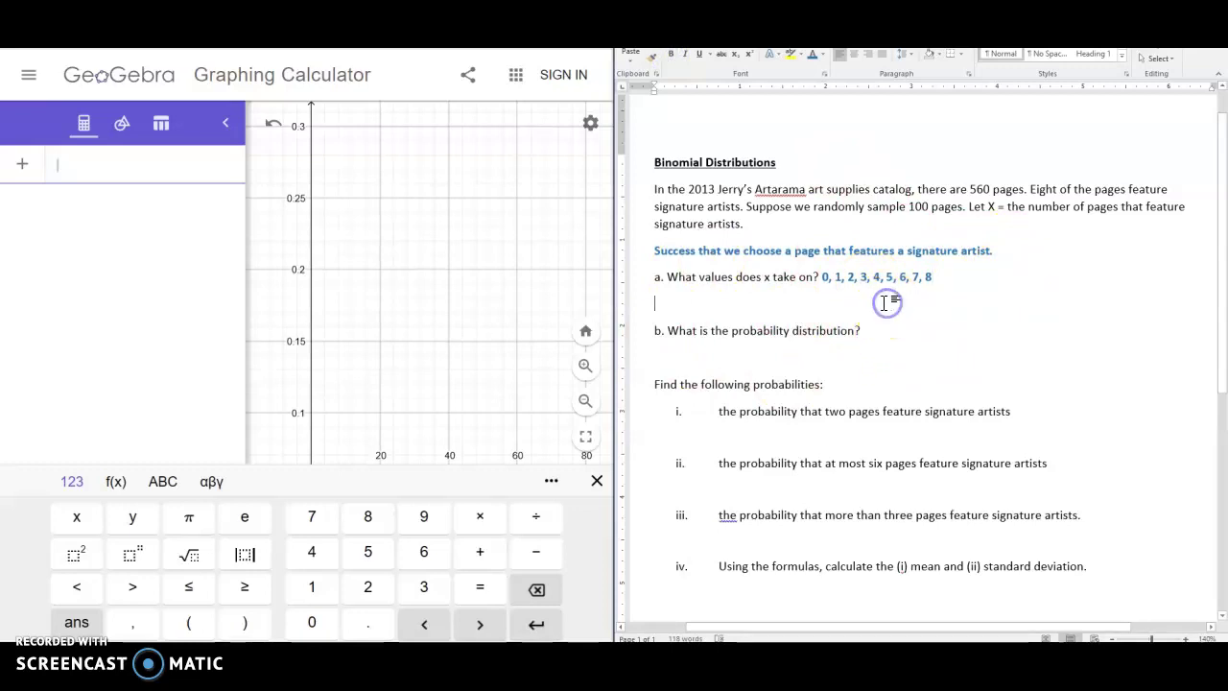
{"action": "key", "text": "BackSpace"}
{"action": "left_click", "coordinate": [1032, 246]}
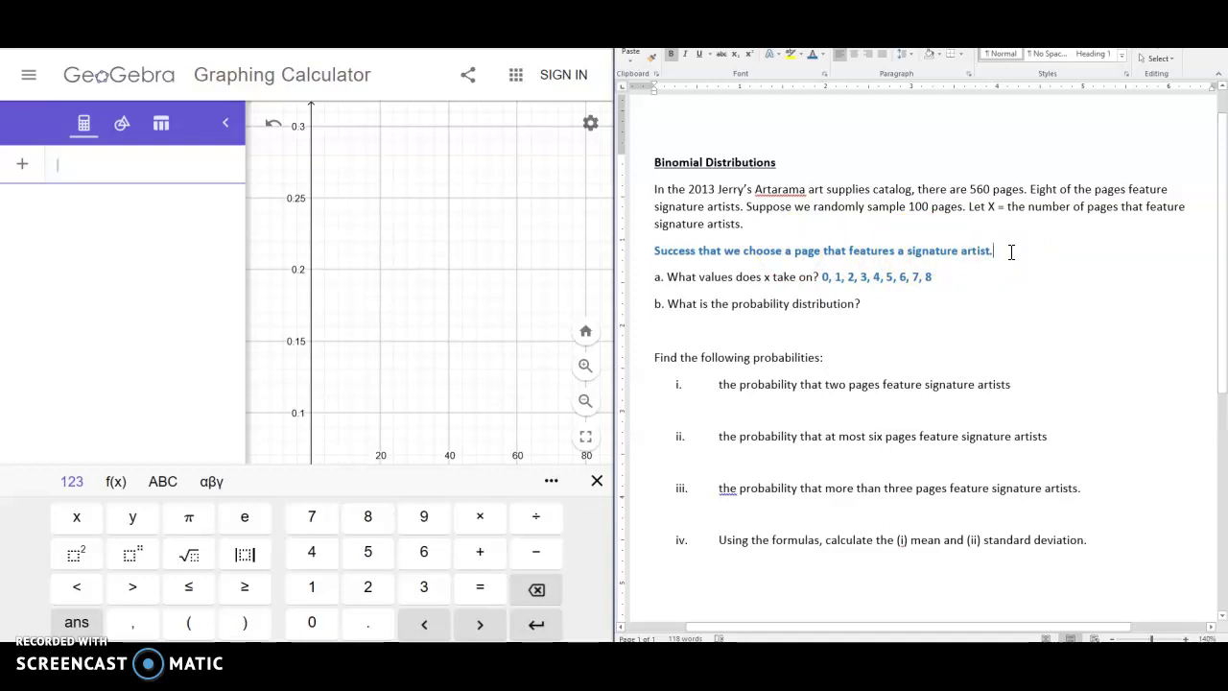
{"action": "key", "text": "Return"}
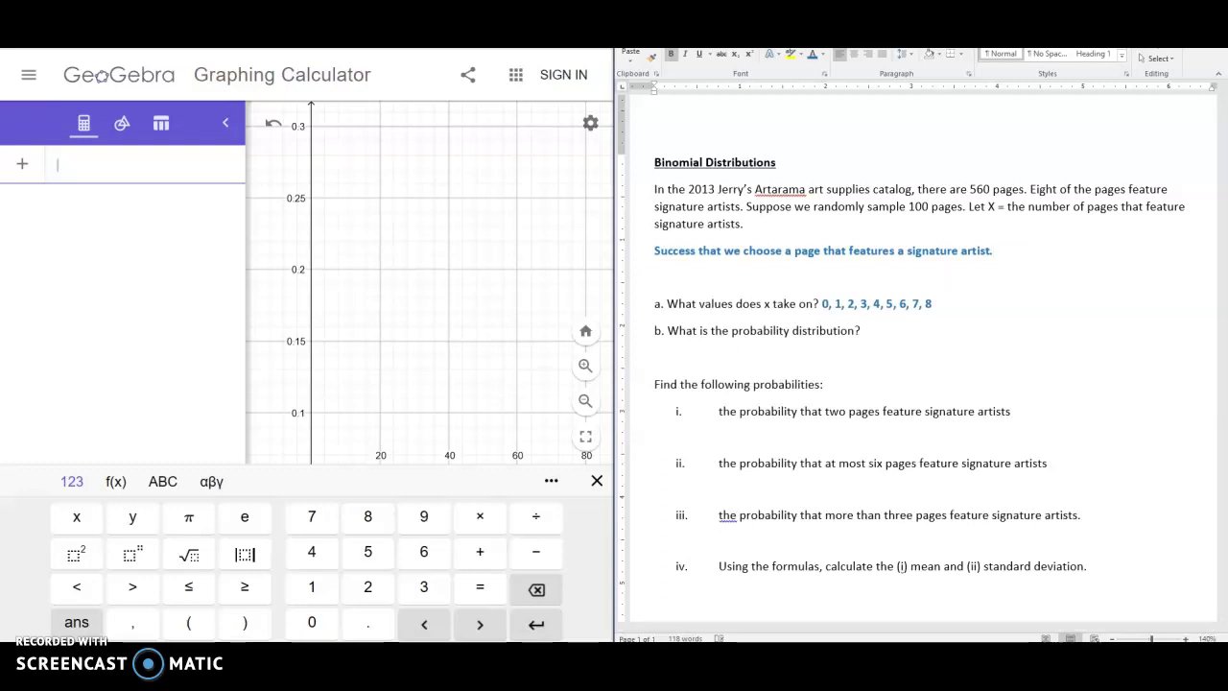
Type 'P(Page that features a signature artist) = 8/560' on the new line.
{"action": "type", "text": "P(s"}
{"action": "key", "text": "BackSpace"}
{"action": "type", "text": "Page wi"}
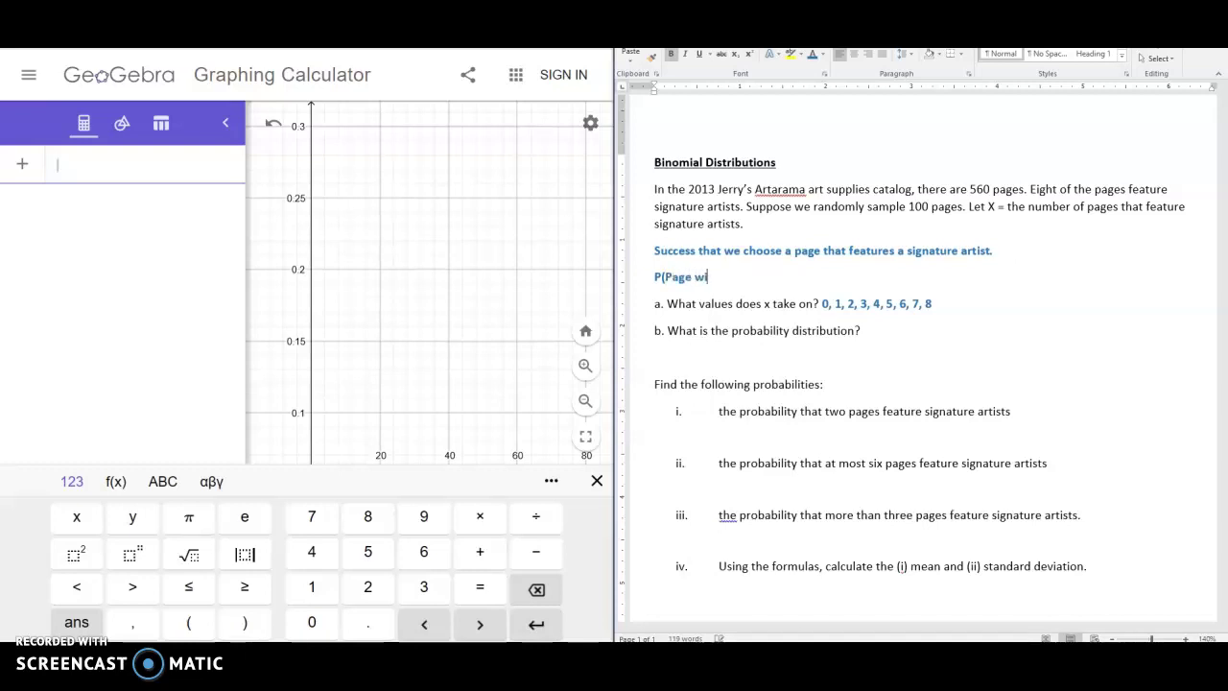
{"action": "key", "text": "BackSpace"}
{"action": "type", "text": "the"}
{"action": "type", "text": "t feature"}
{"action": "type", "text": "s a "}
{"action": "type", "text": "sig"}
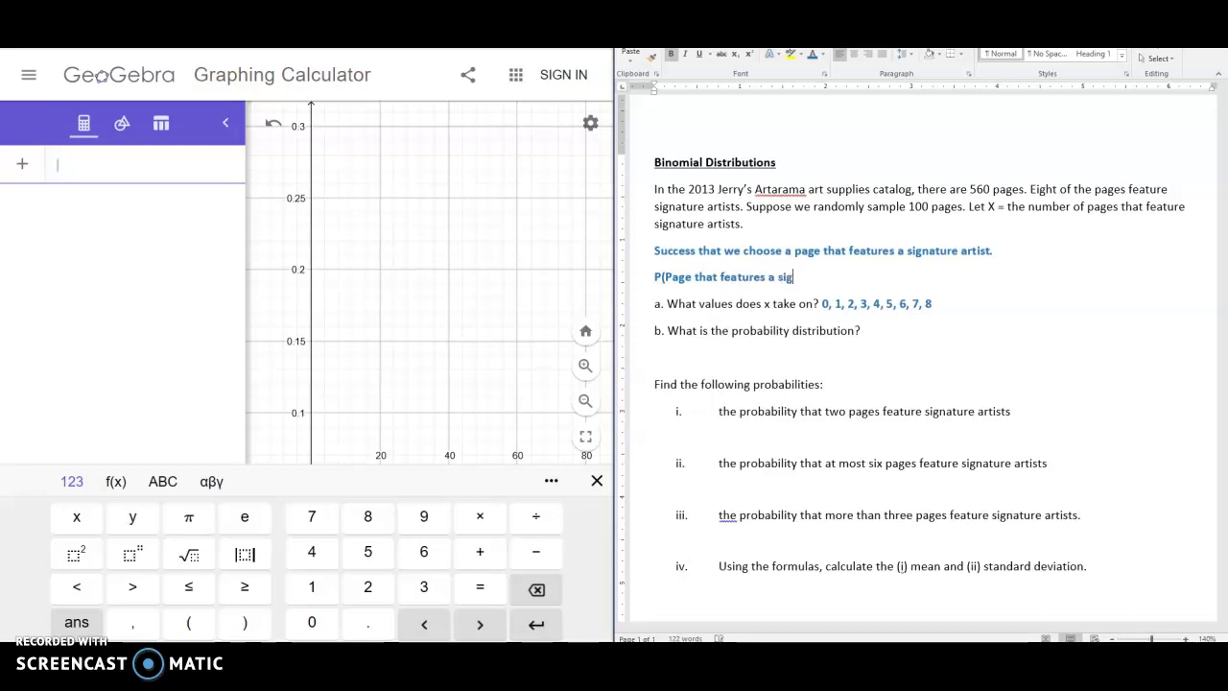
{"action": "type", "text": "nature artist"}
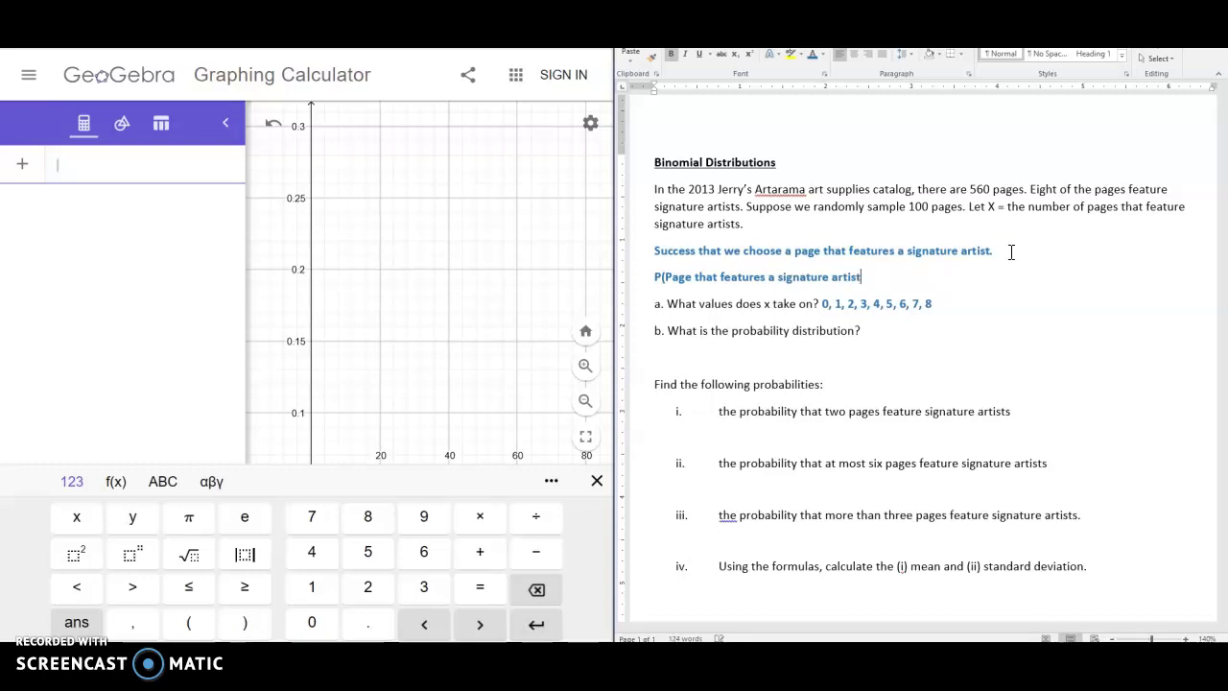
{"action": "type", "text": ")"}
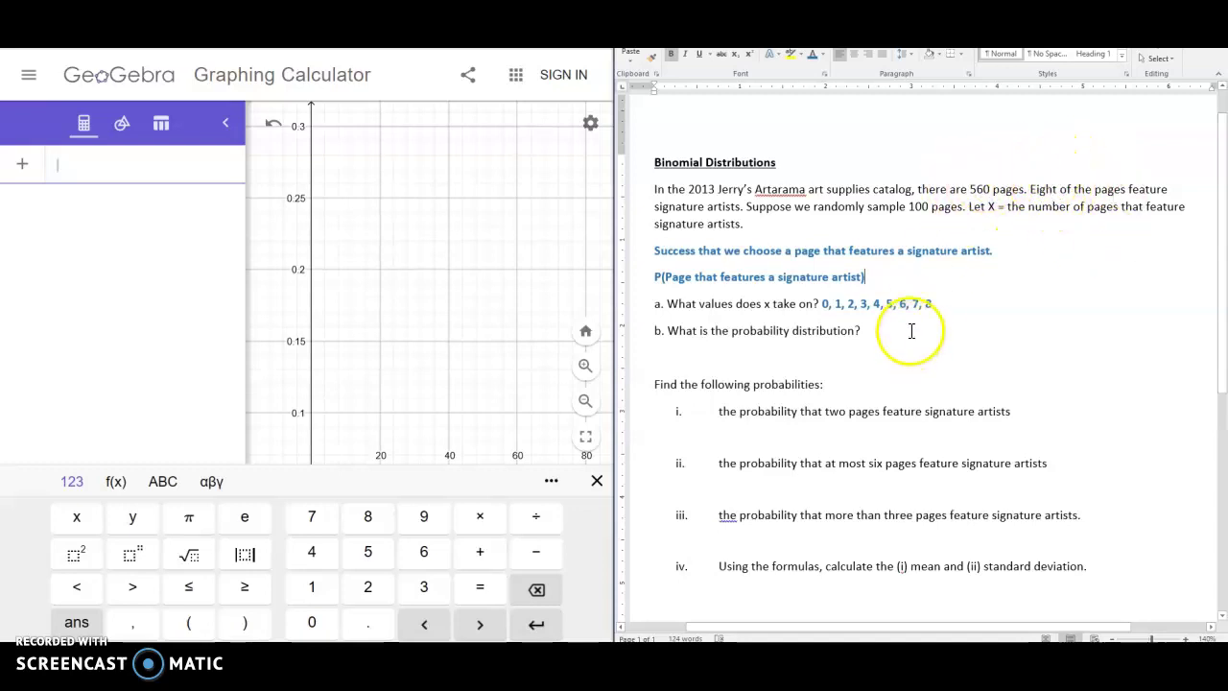
{"action": "left_click", "coordinate": [911, 279]}
{"action": "type", "text": "= "}
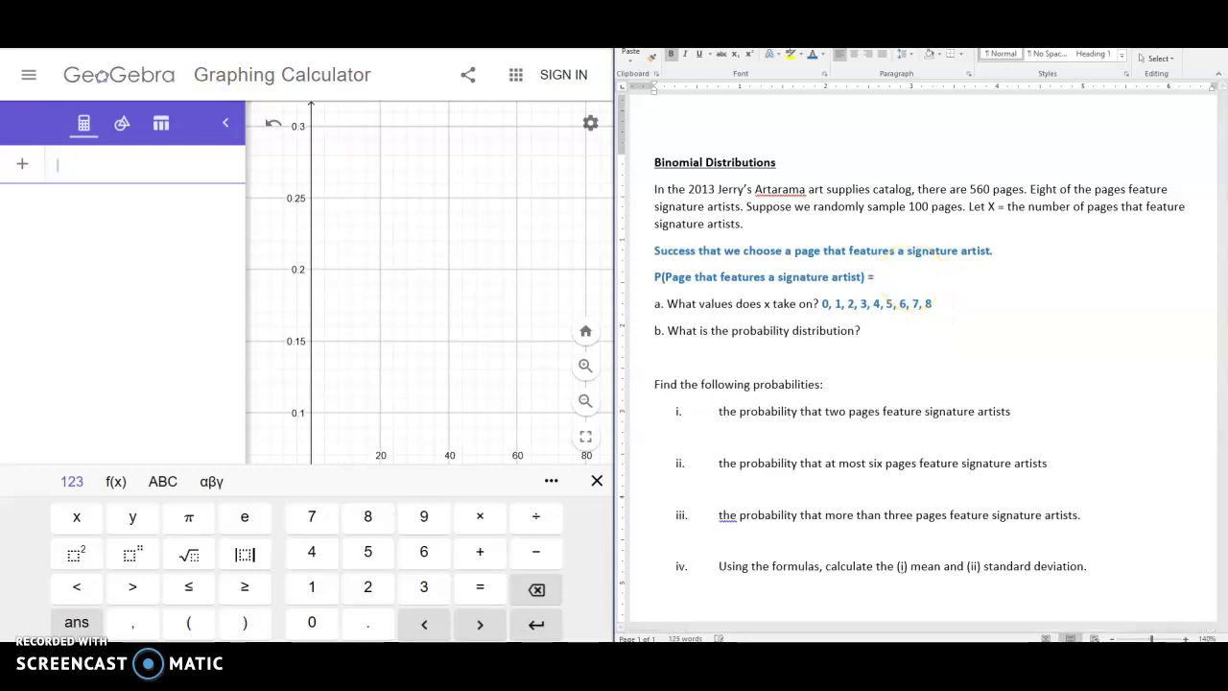
{"action": "type", "text": "8/560"}
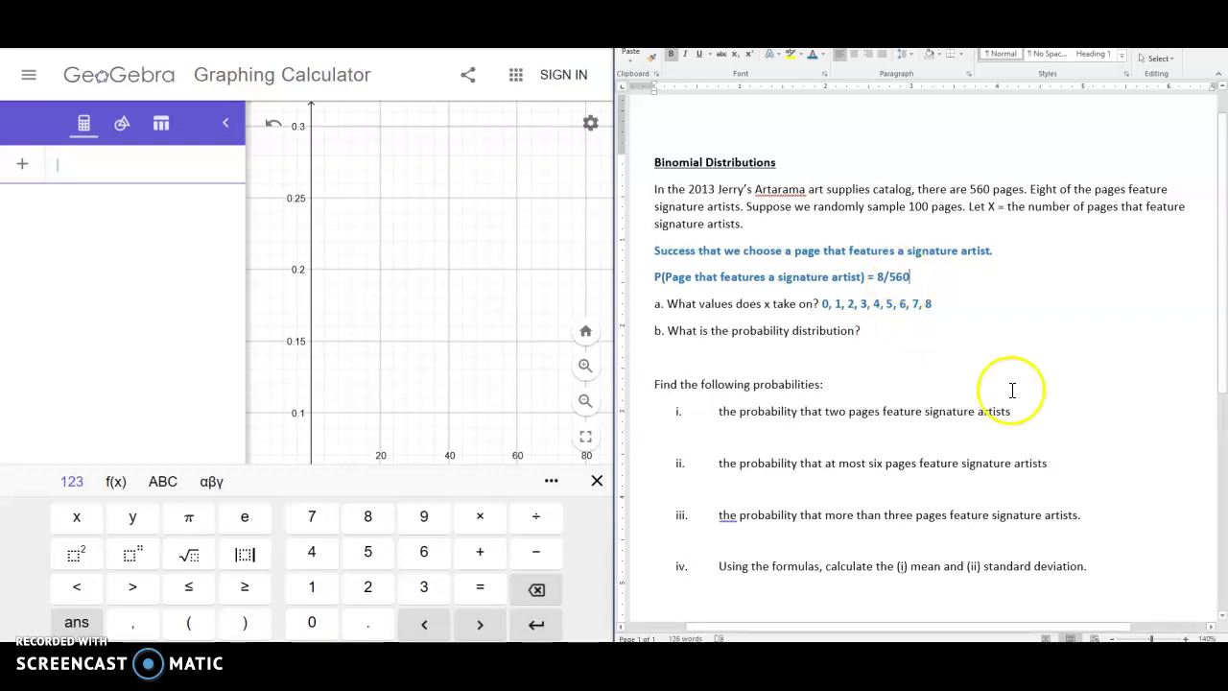
{"action": "left_click", "coordinate": [942, 303]}
{"action": "left_click", "coordinate": [912, 338]}
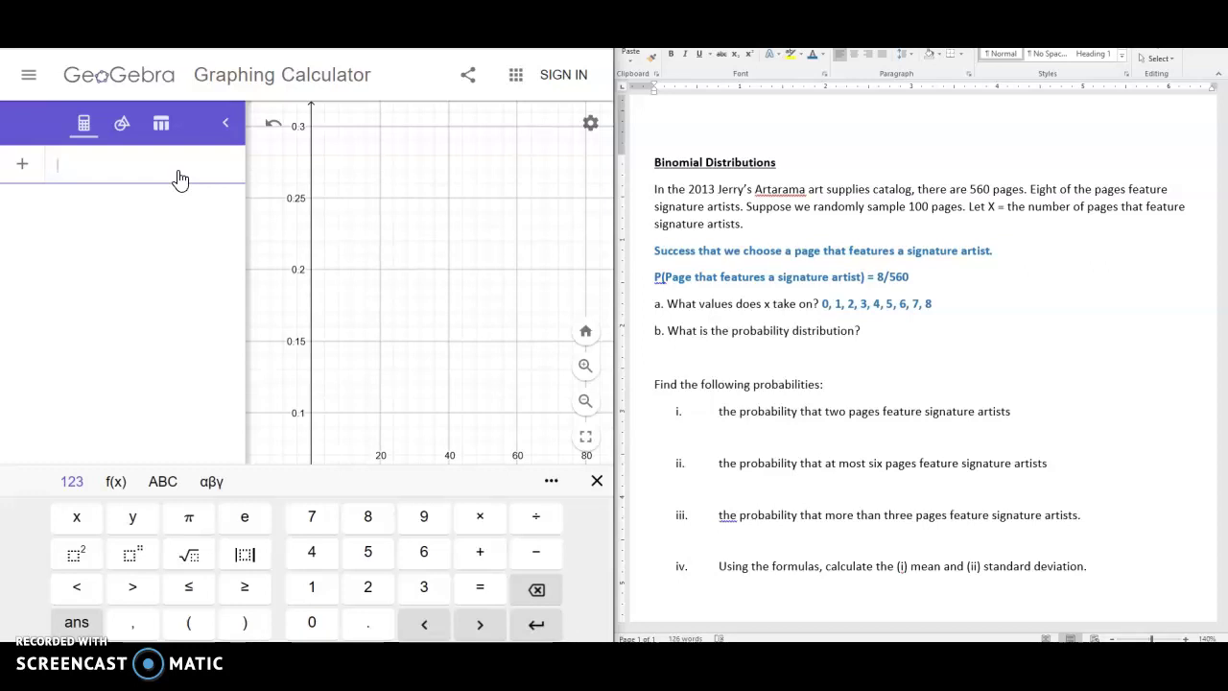
Enter the command name BinomialDist in GeoGebra's input bar, without the auto-inserted parentheses.
{"action": "type", "text": "Bin"}
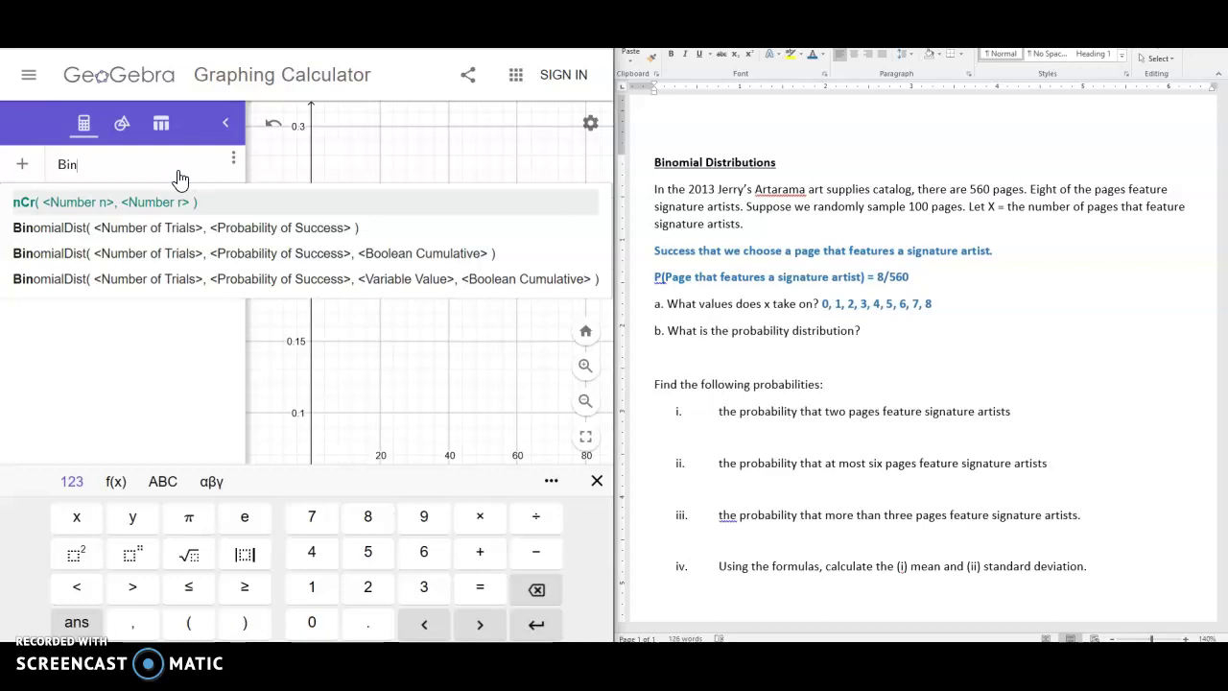
{"action": "type", "text": "omial"}
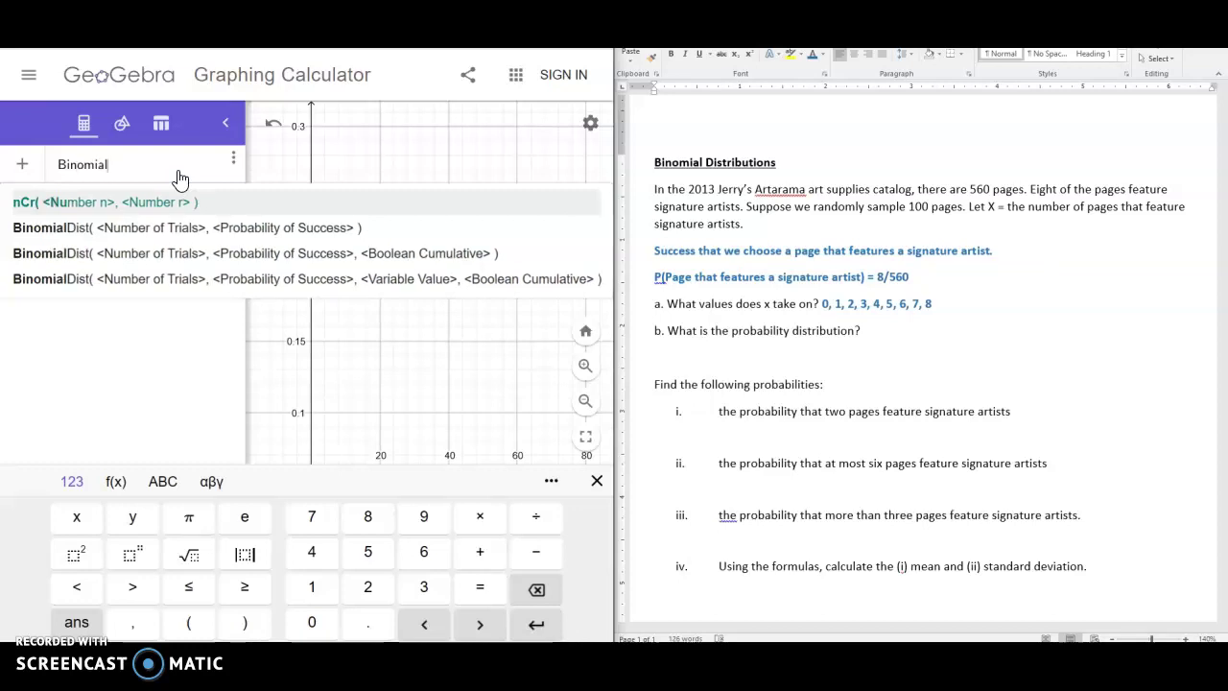
{"action": "type", "text": "Dist"}
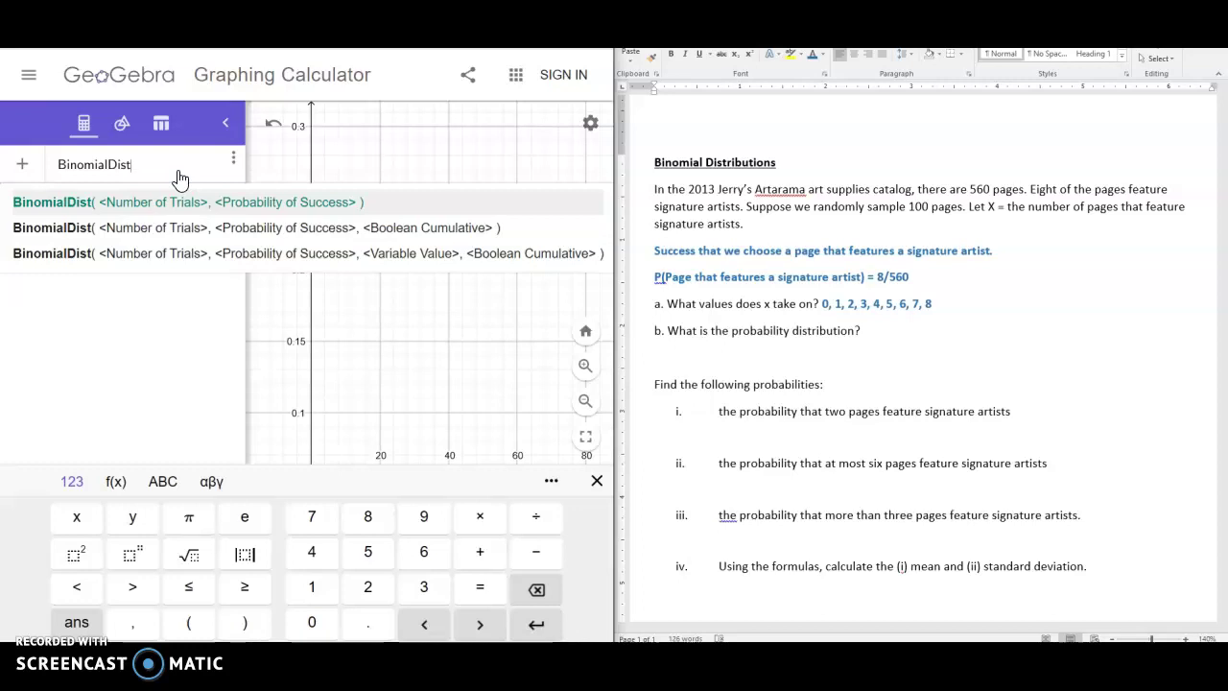
{"action": "type", "text": "("}
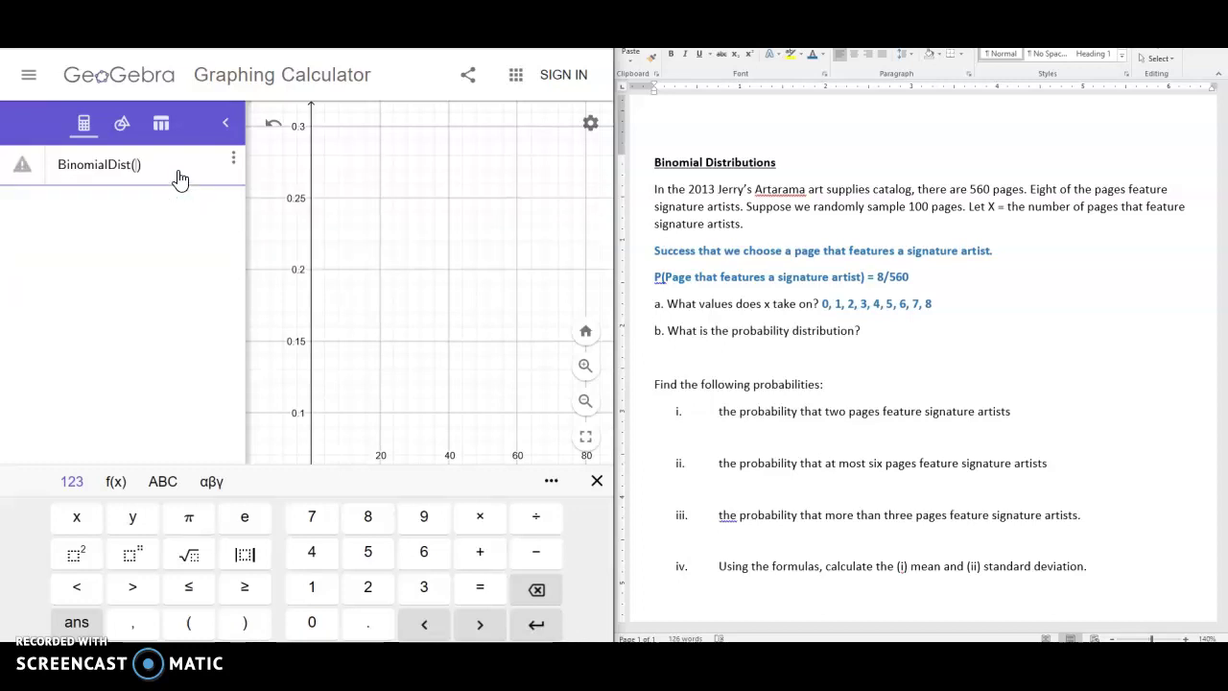
{"action": "key", "text": "BackSpace"}
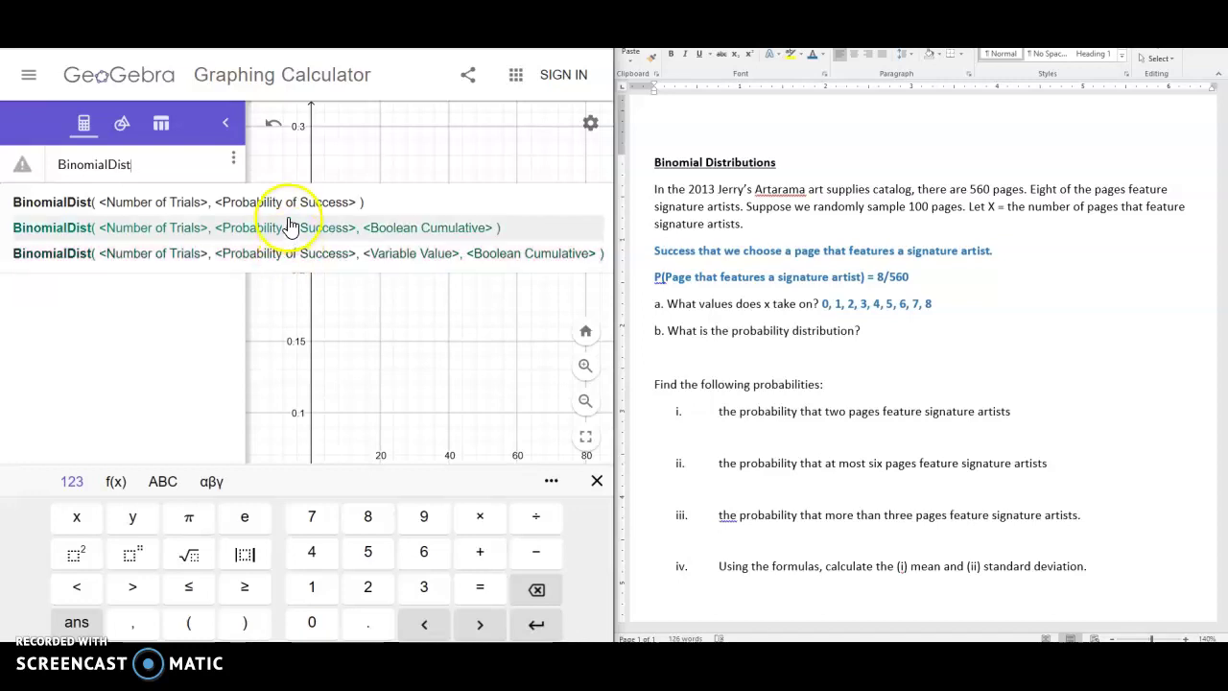
{"action": "left_click", "coordinate": [151, 169]}
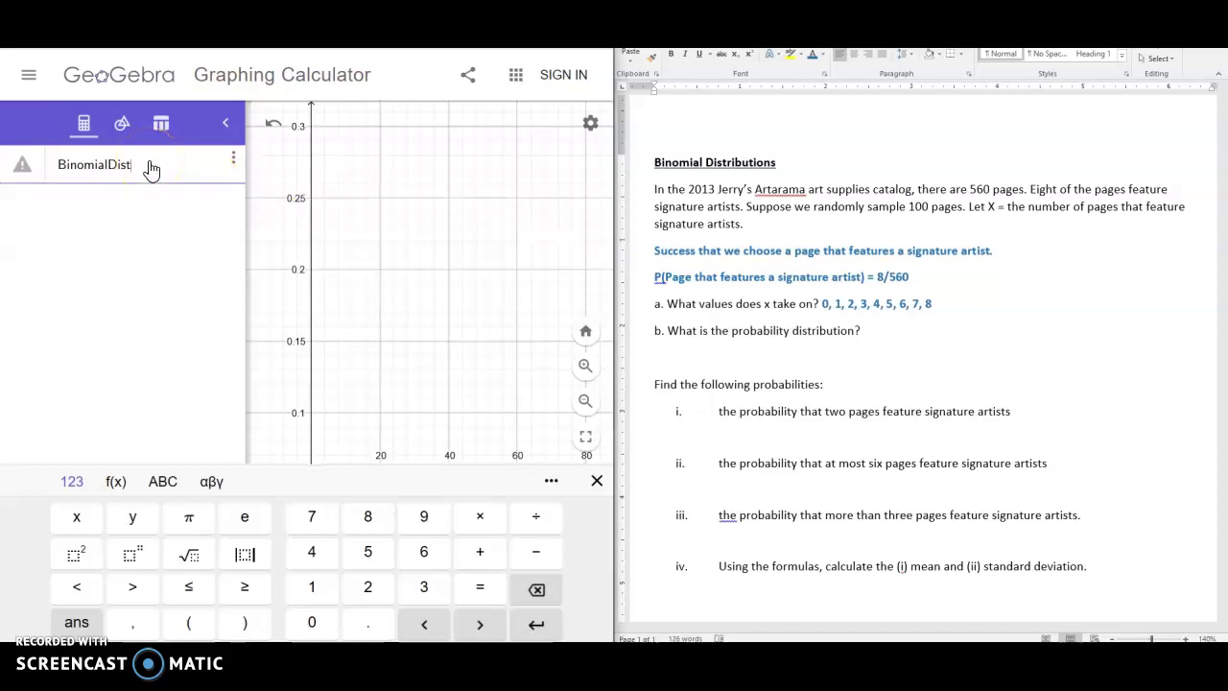
Add the arguments 100 and 8/560 to form BinomialDist(100, 8/560).
{"action": "type", "text": "("}
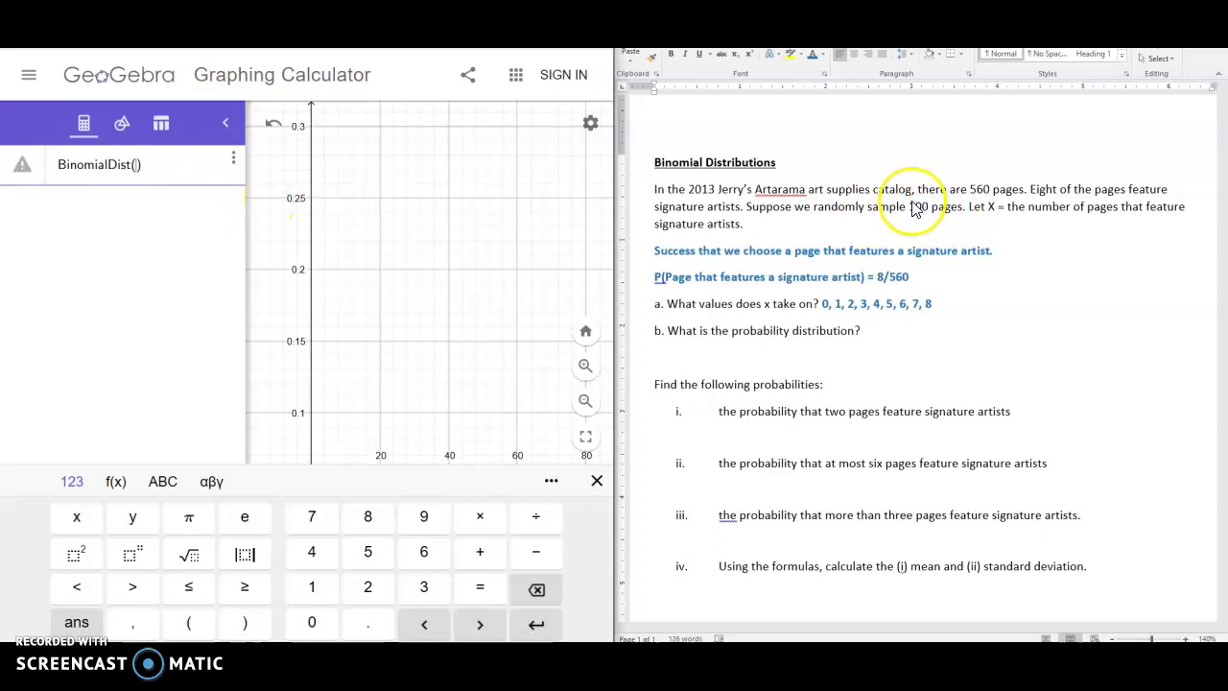
{"action": "type", "text": "100"}
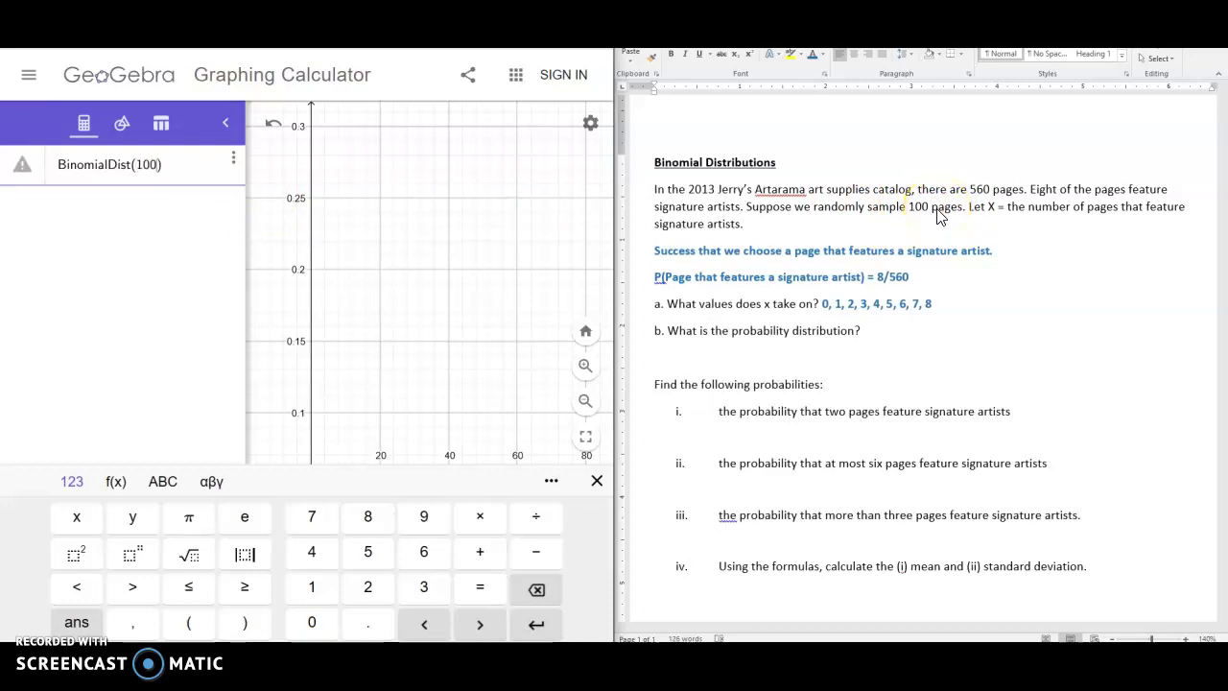
{"action": "type", "text": ","}
{"action": "type", "text": "8/560"}
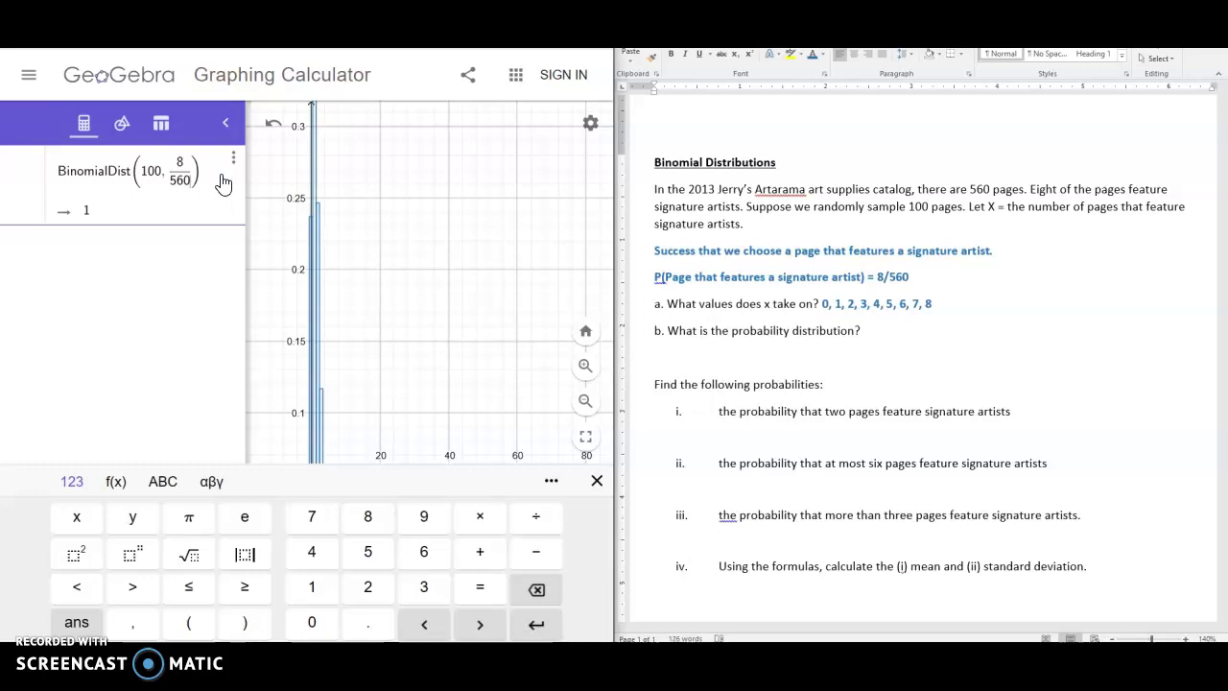
Commit the distribution as a and apply Zoom to fit to the graph.
{"action": "left_click", "coordinate": [319, 363]}
{"action": "left_click", "coordinate": [165, 293]}
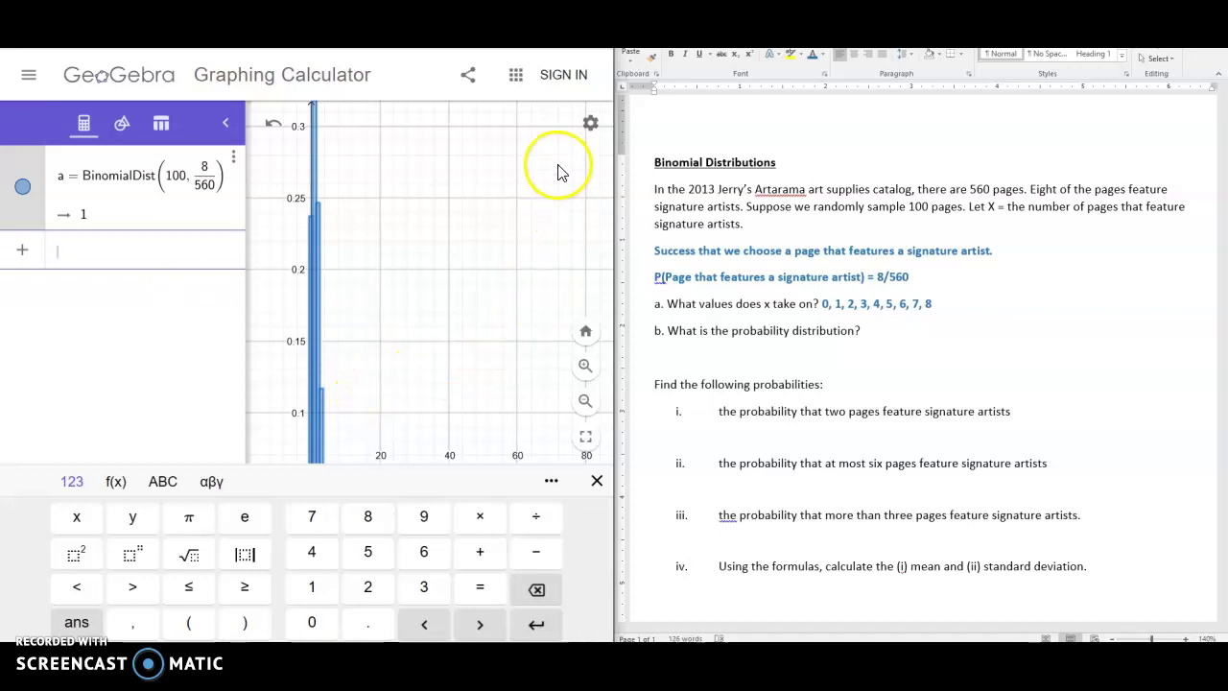
{"action": "left_click", "coordinate": [590, 124]}
{"action": "left_click", "coordinate": [500, 230]}
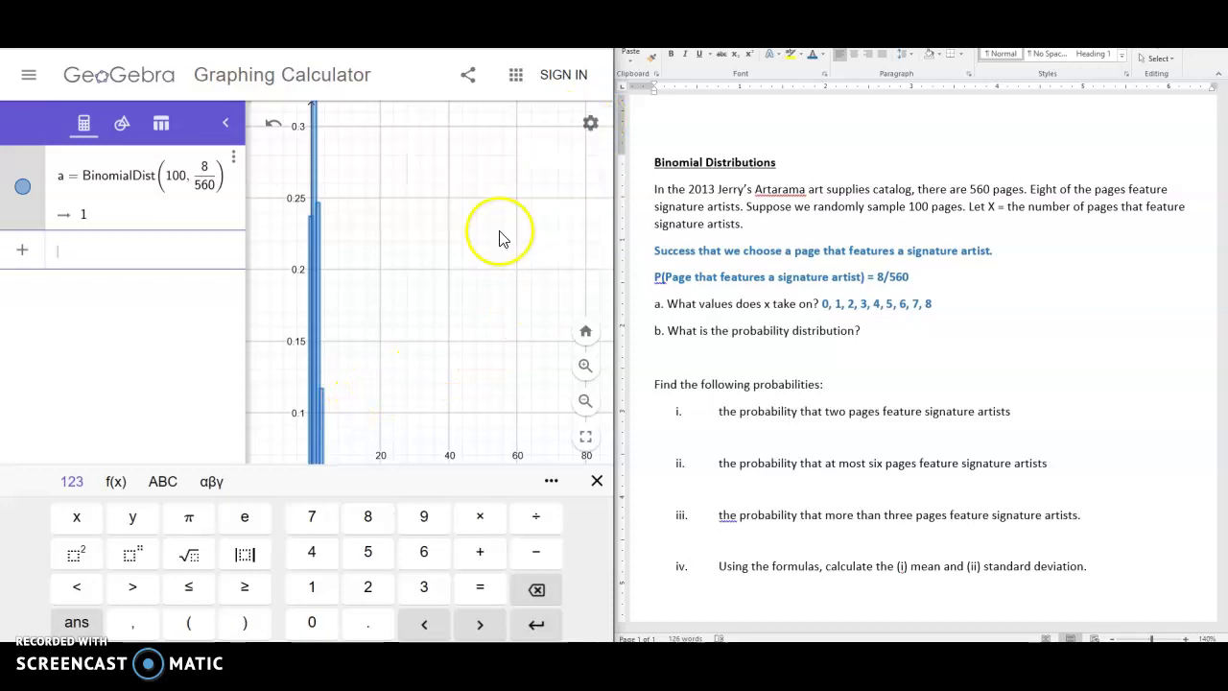